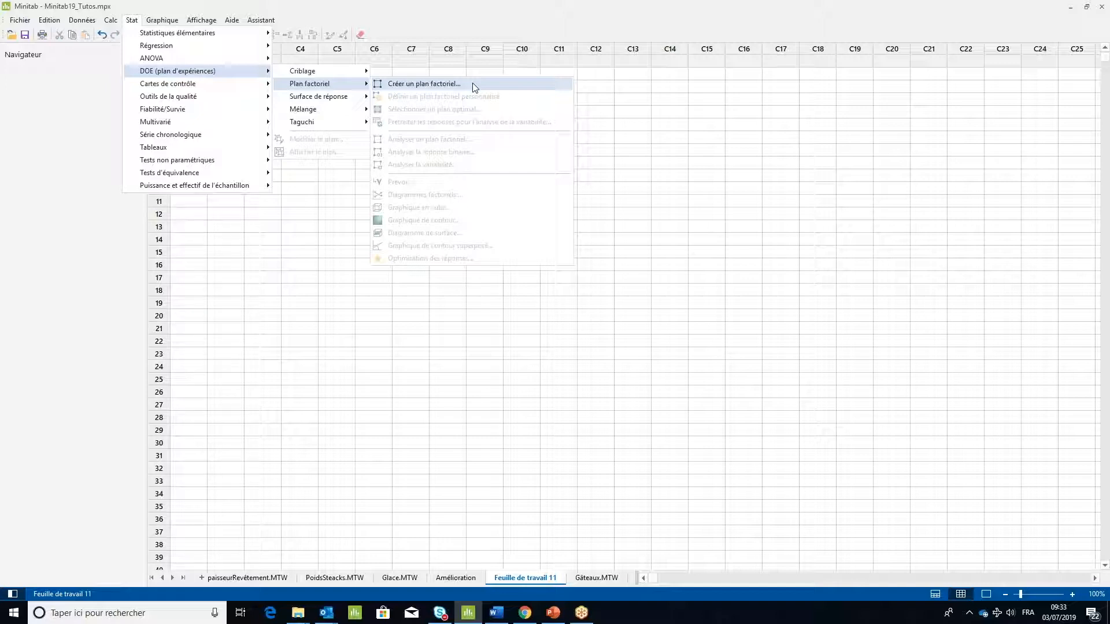
Start a two-level factorial design with 2 factors, using the full factorial plan with 2 replicates for corner points.
left_click(425, 84)
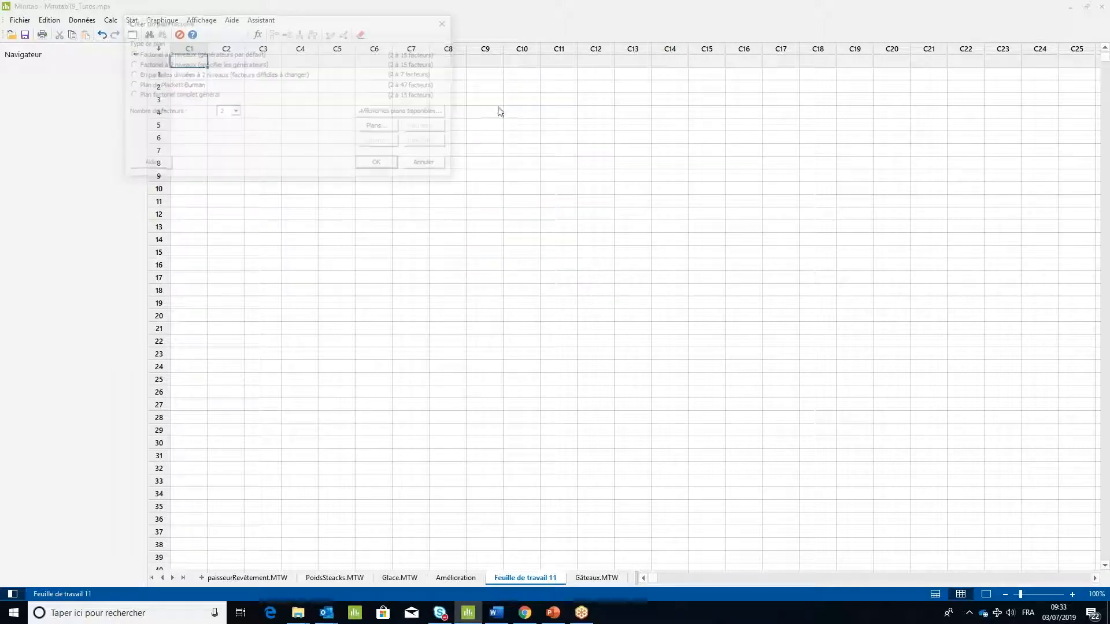
left_click_drag(242, 24, 413, 123)
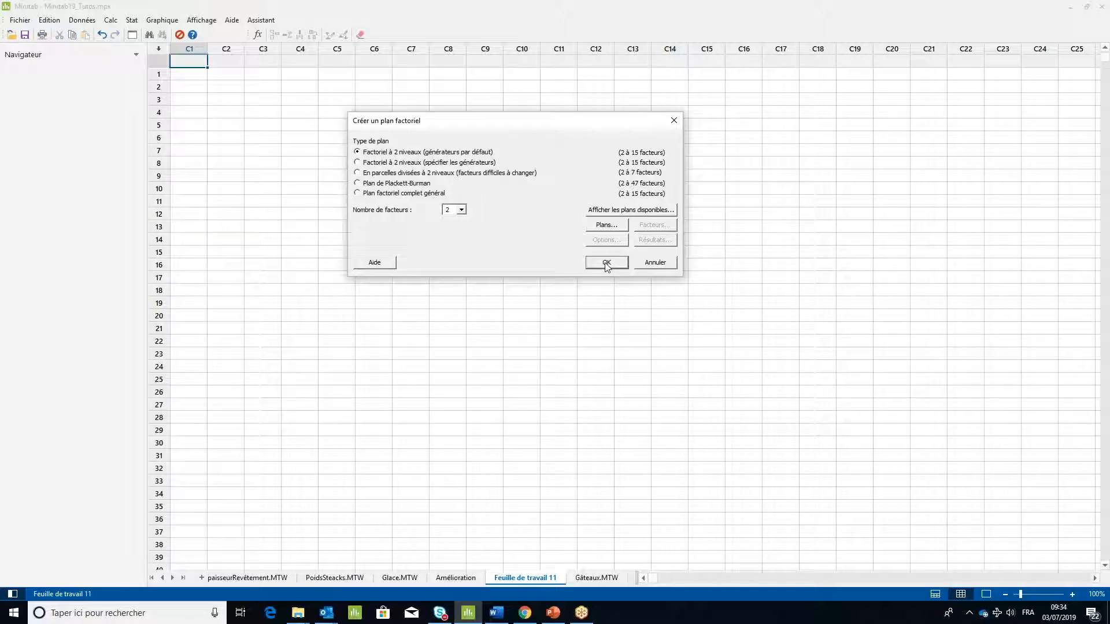
left_click(615, 230)
left_click_drag(549, 122, 610, 139)
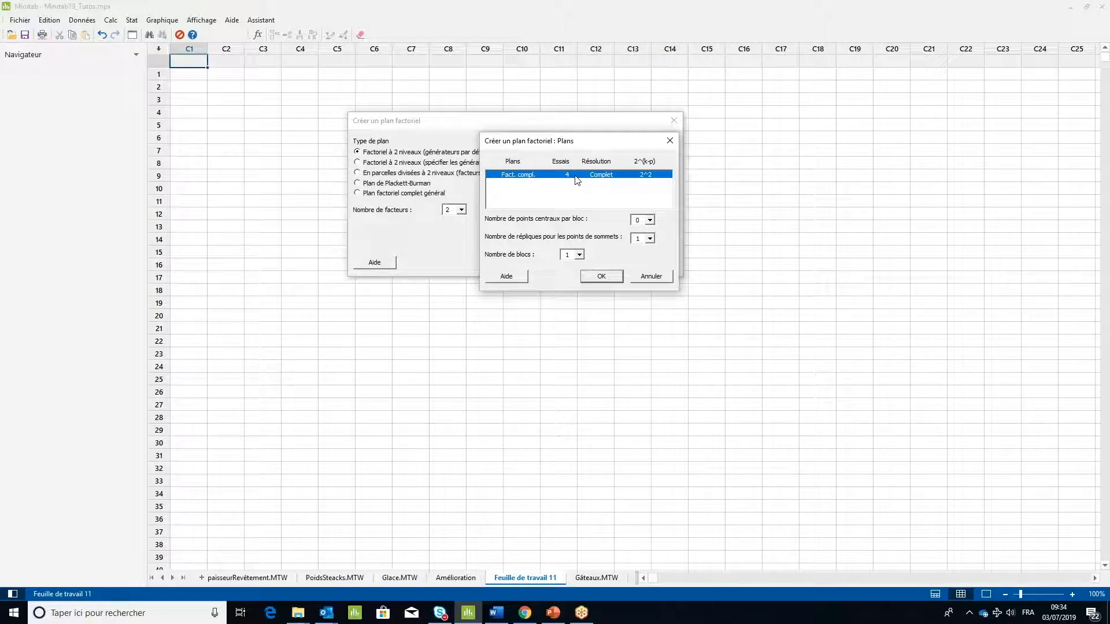
left_click(649, 238)
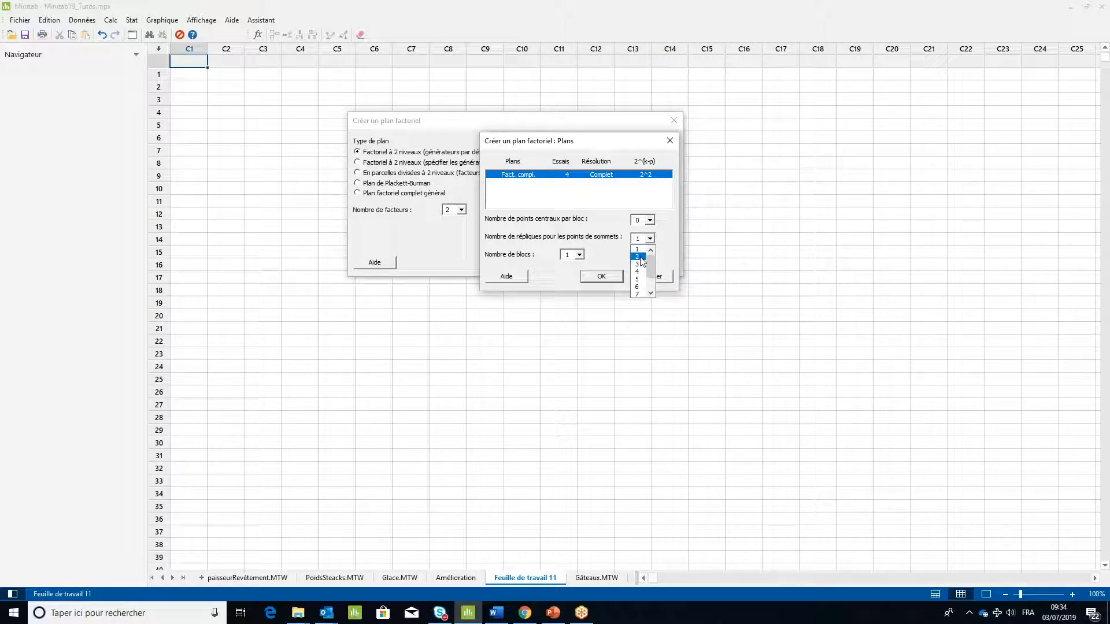
left_click(638, 257)
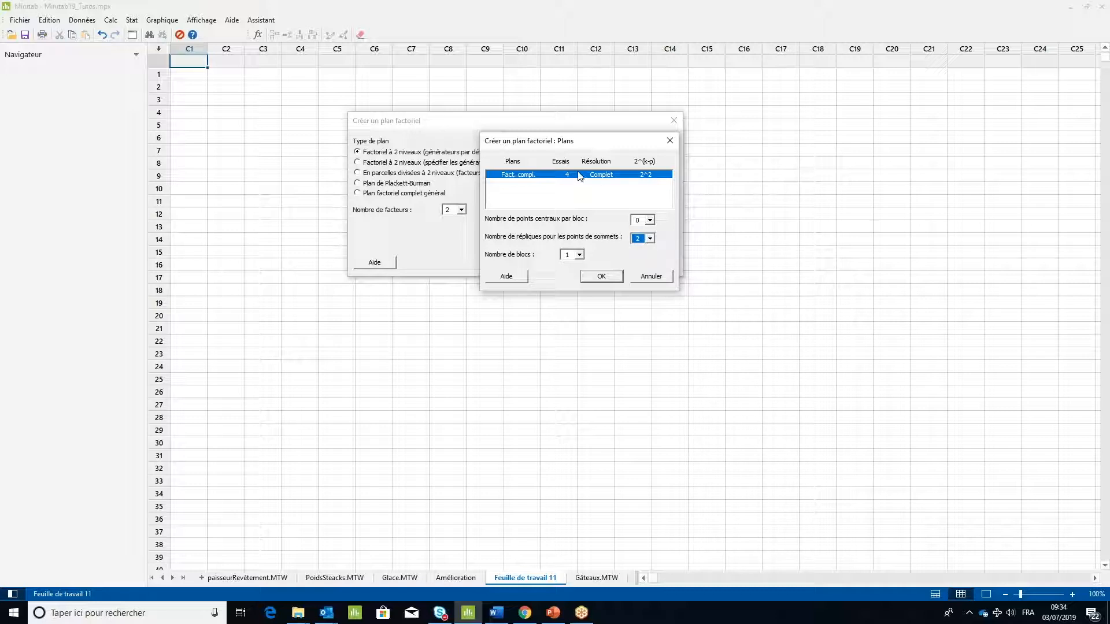
left_click(612, 281)
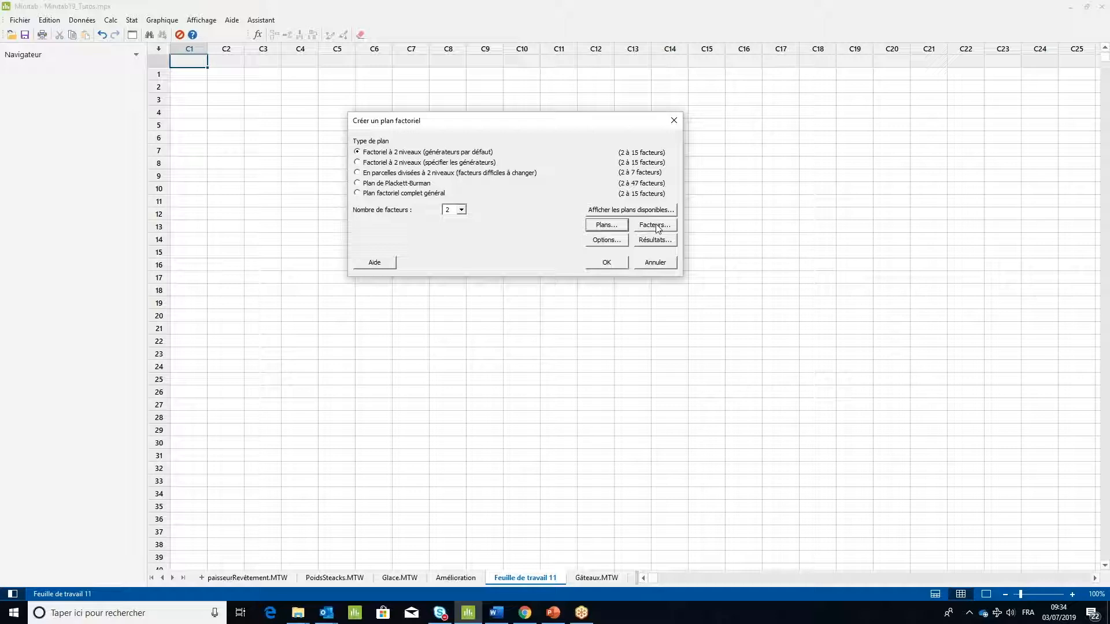
Define the factors Température from 325 to 375 and Durée from 30 to 50, and generate the factorial design.
left_click(657, 229)
type("Température")
key("Tab")
type("325")
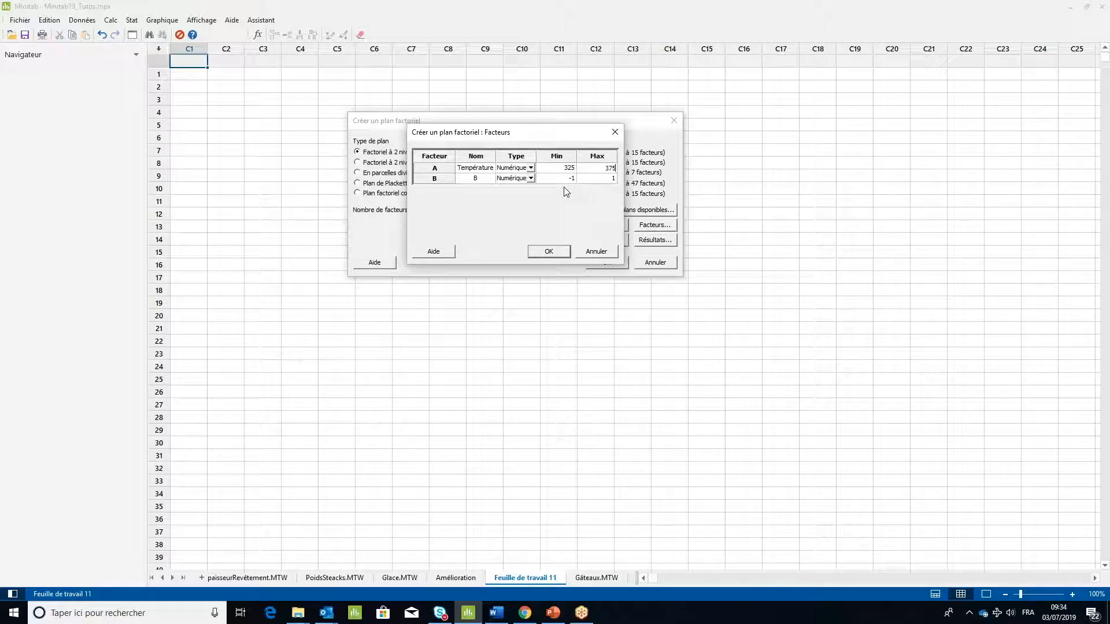
key("Tab")
type("Durée")
key("Tab")
type("30")
key("Tab")
type("50")
left_click(554, 255)
left_click(607, 263)
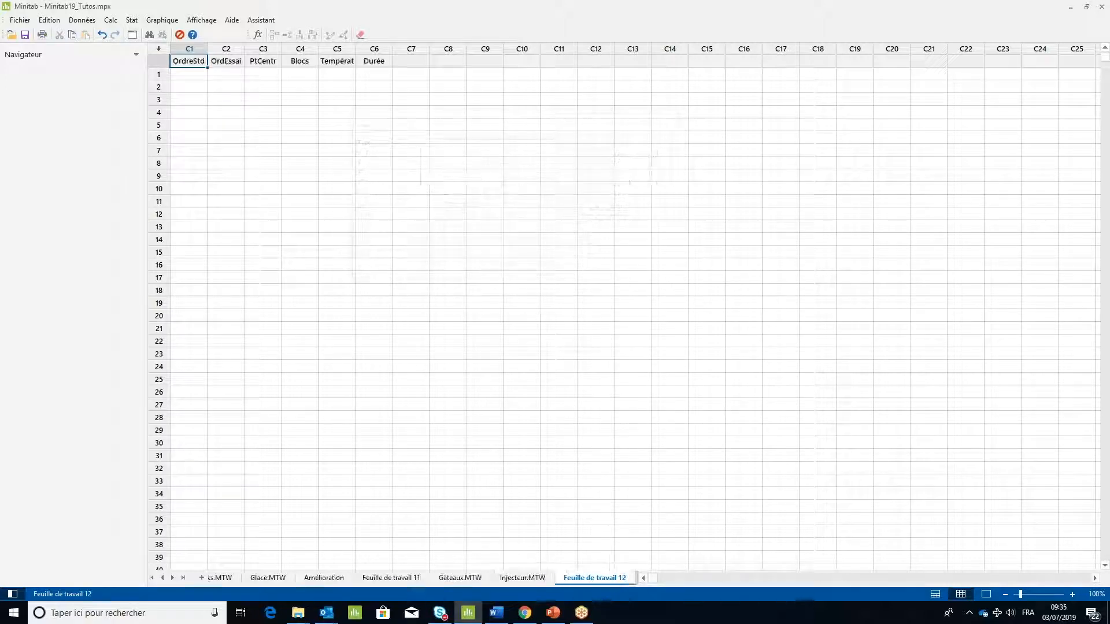
Review the generated design and name the empty column C7 Humidité in its worksheet.
scroll(488, 435, "up", 2)
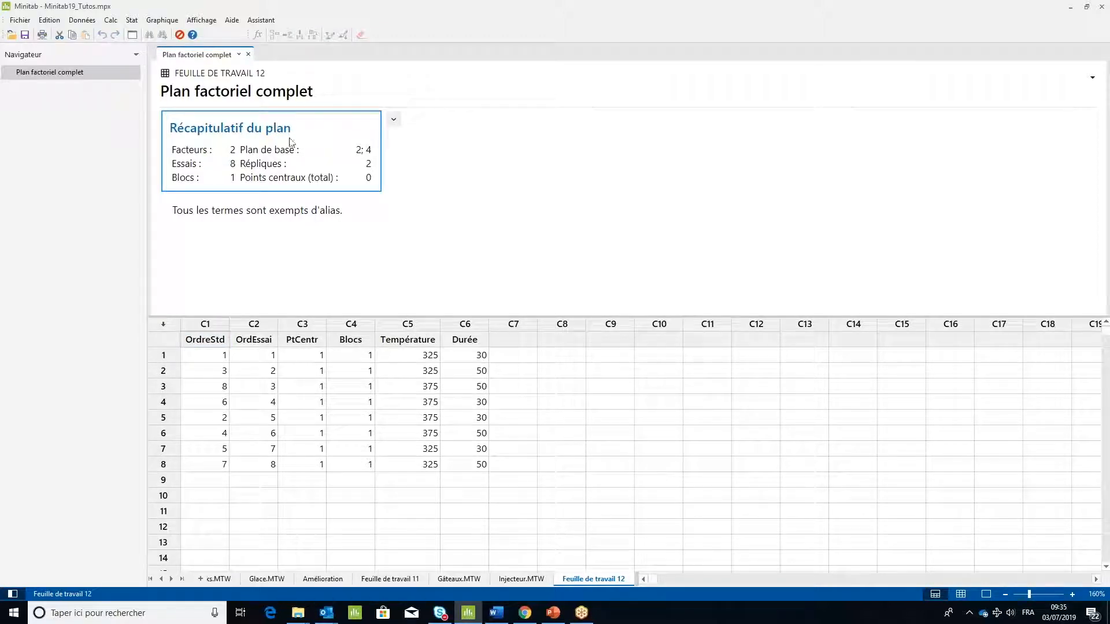
scroll(323, 168, "up", 4)
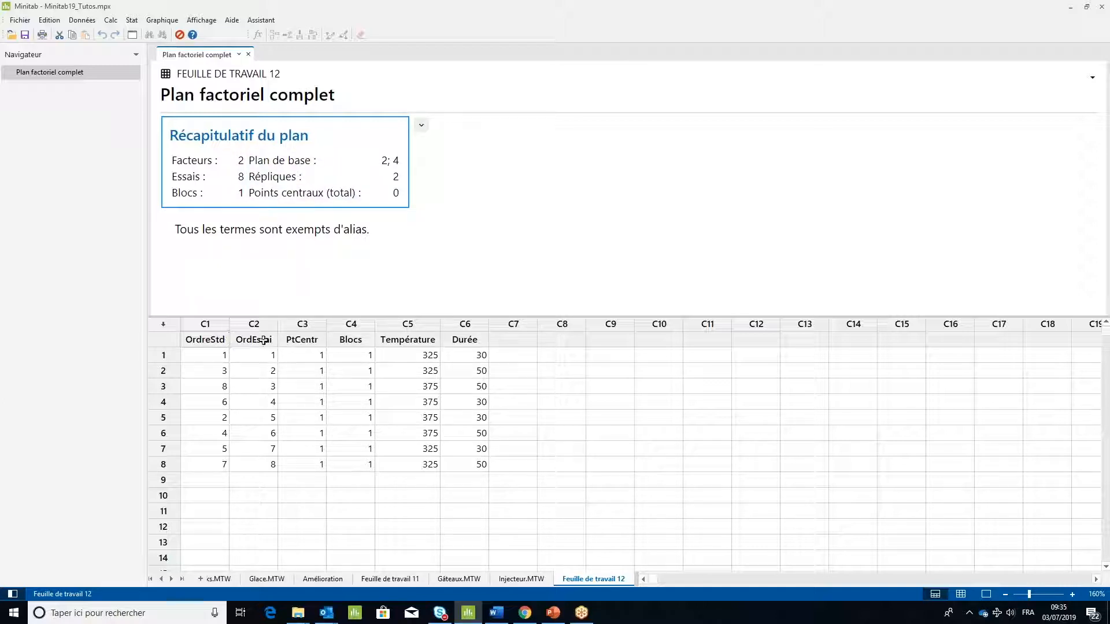
left_click(214, 340)
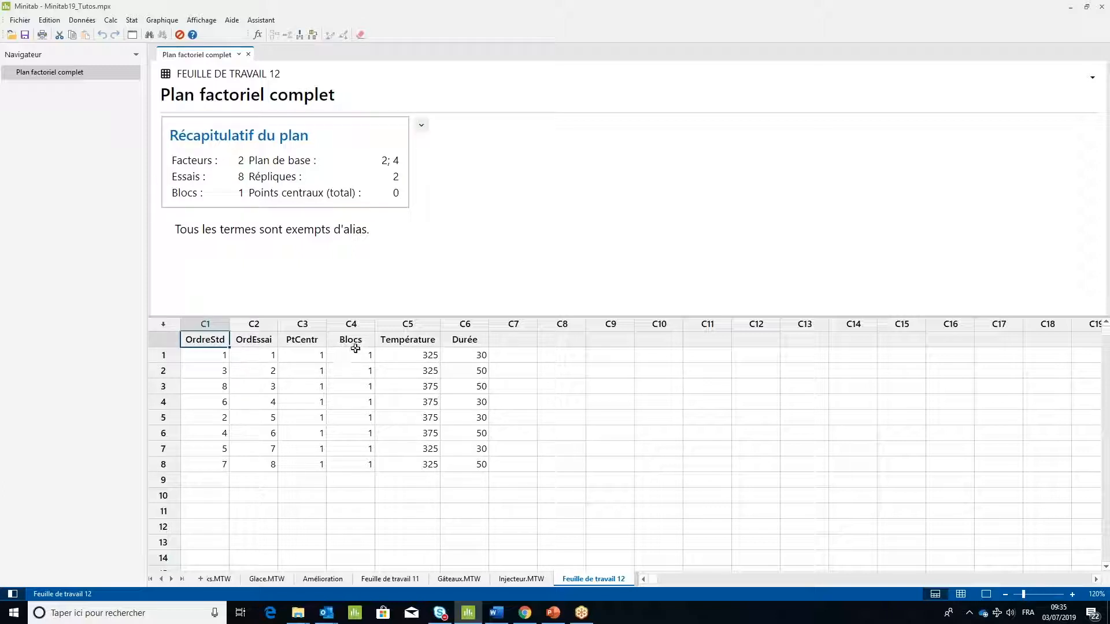
left_click_drag(221, 338, 364, 416)
left_click_drag(433, 355, 482, 464)
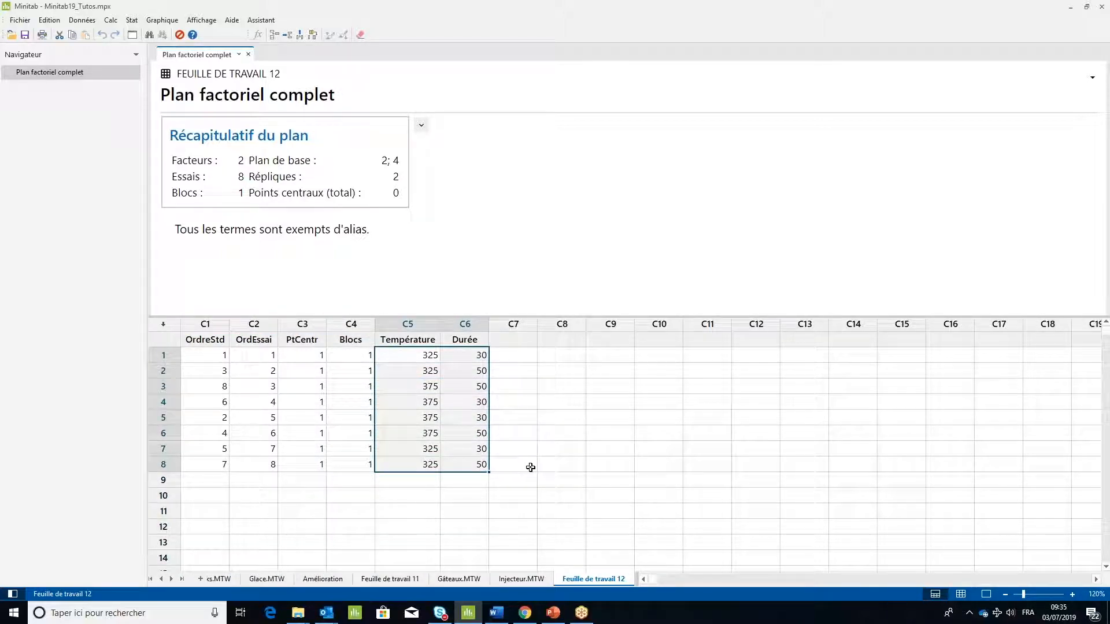
left_click(534, 343)
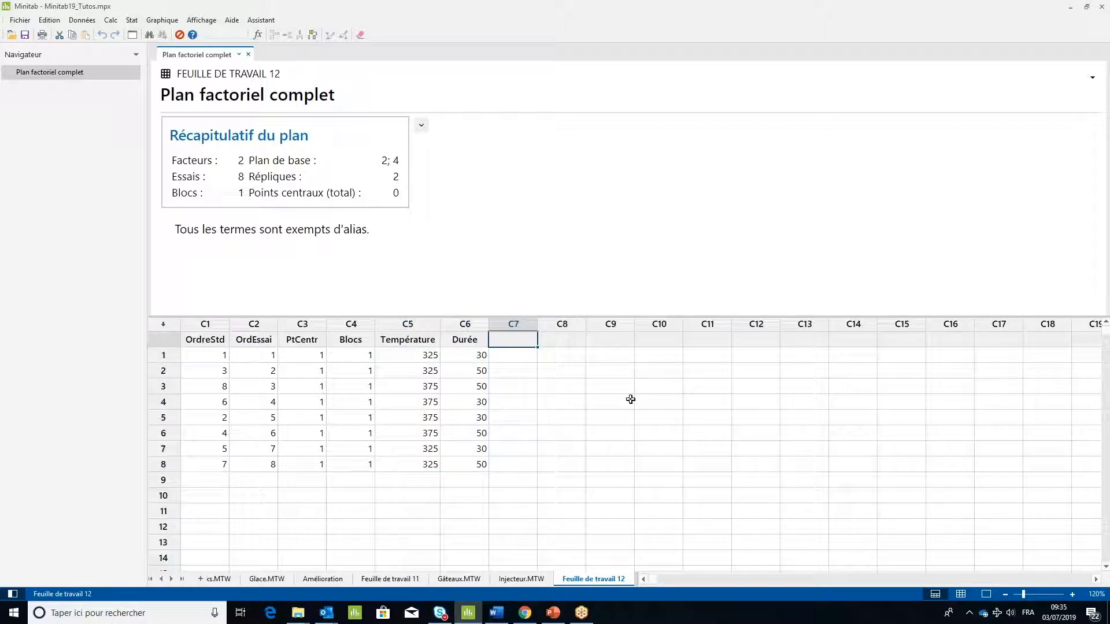
type("Humidité")
key("Return")
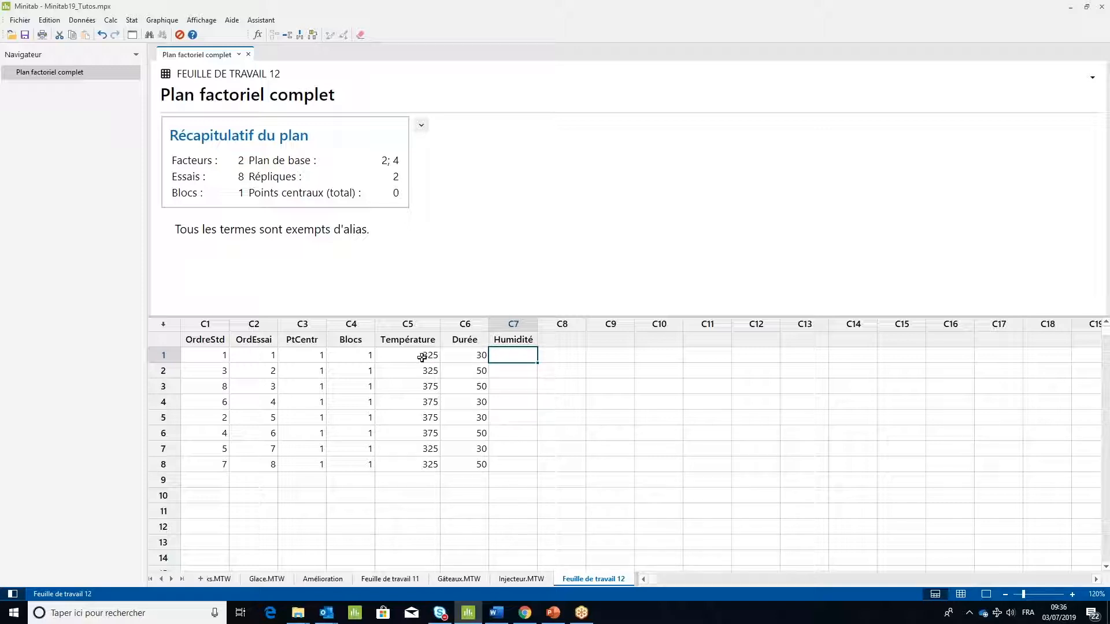
Switch to the Gâteaux.MTW worksheet, show only the data, and select its Humidité column.
left_click_drag(425, 355, 482, 461)
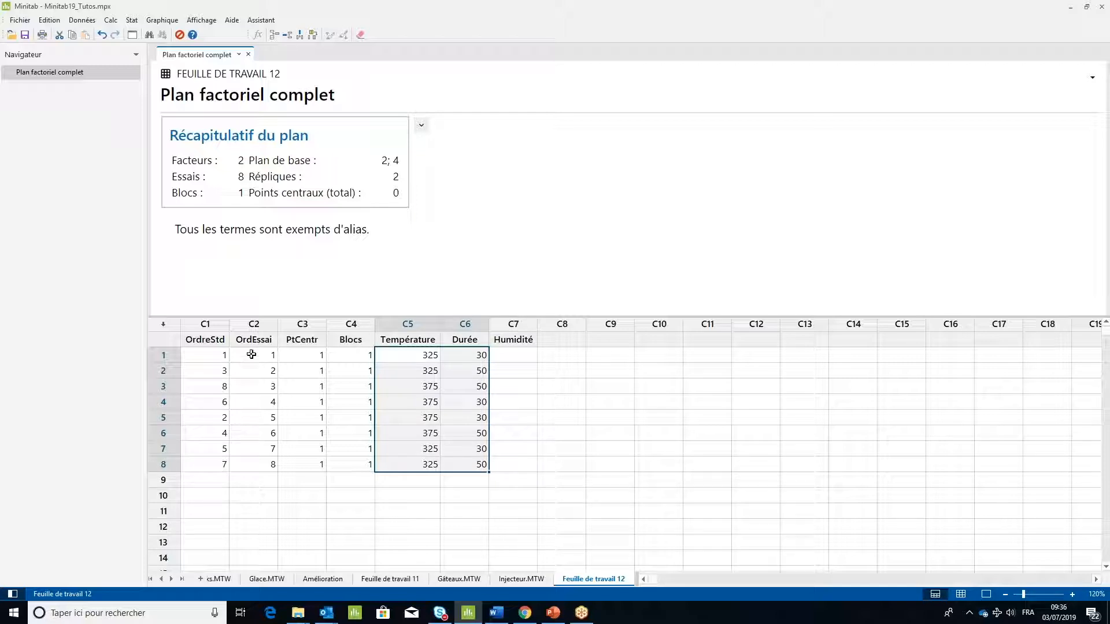
left_click_drag(254, 355, 266, 462)
left_click_drag(425, 354, 478, 462)
left_click(468, 580)
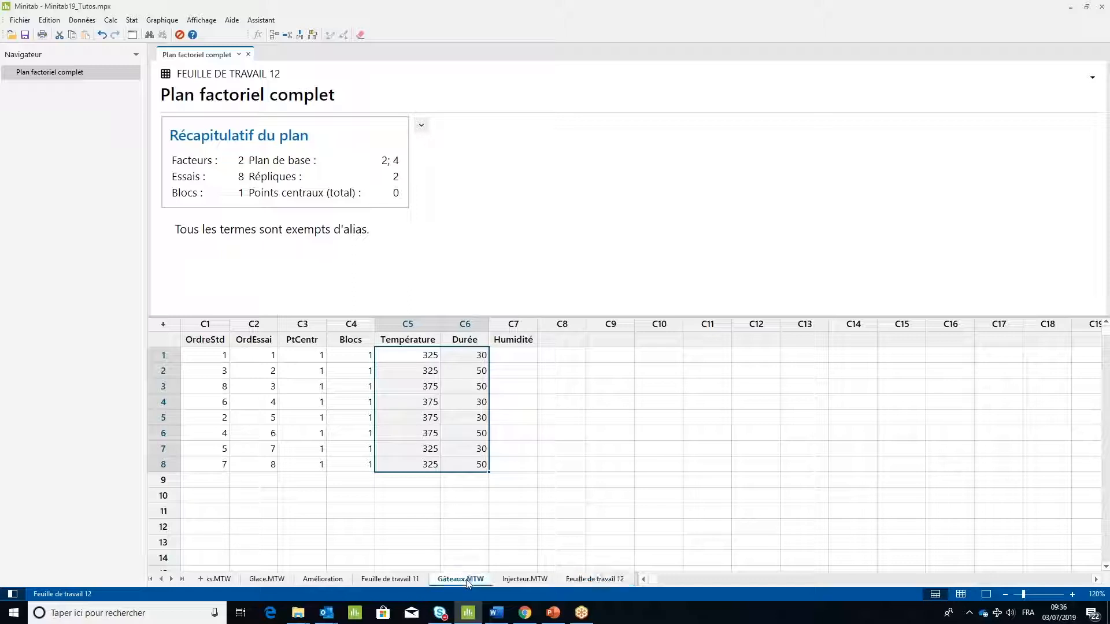
scroll(503, 441, "up", 3)
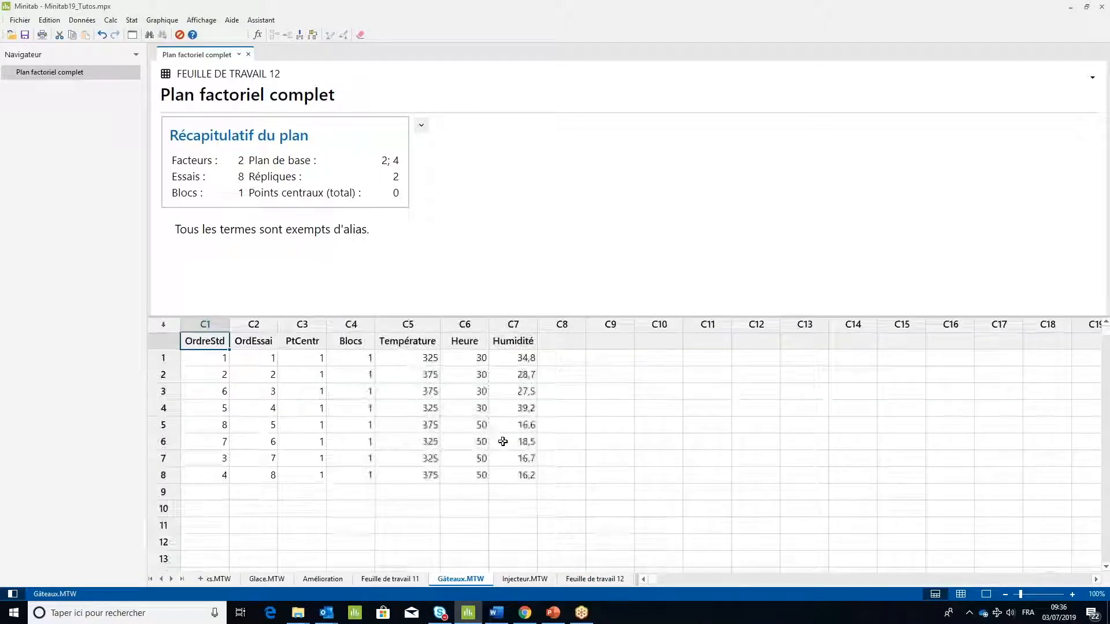
left_click(964, 595)
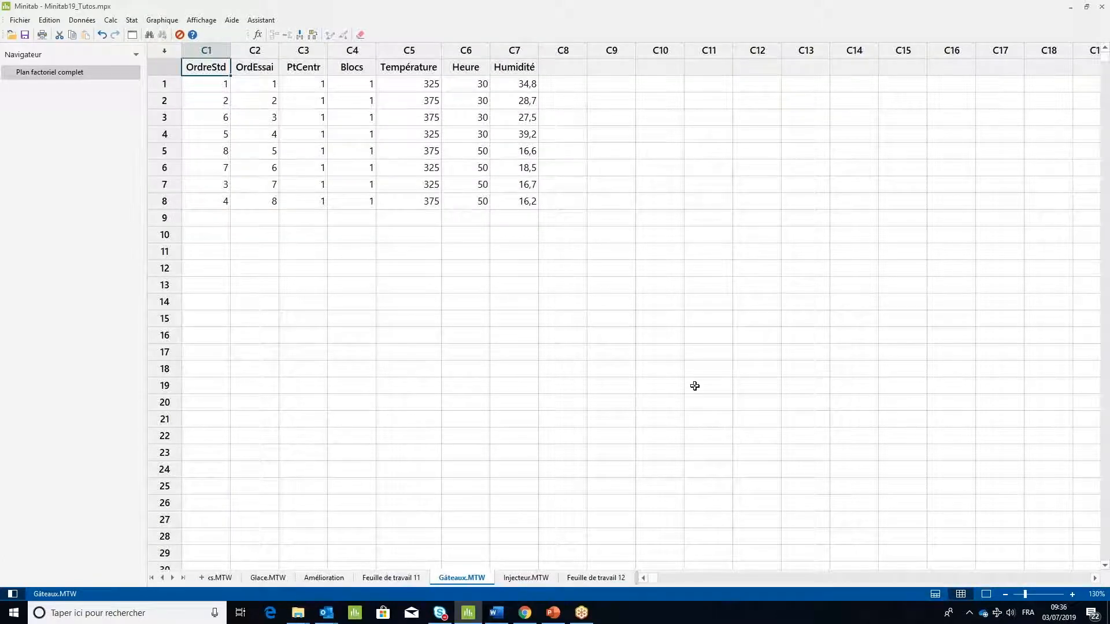
scroll(674, 359, "up", 2)
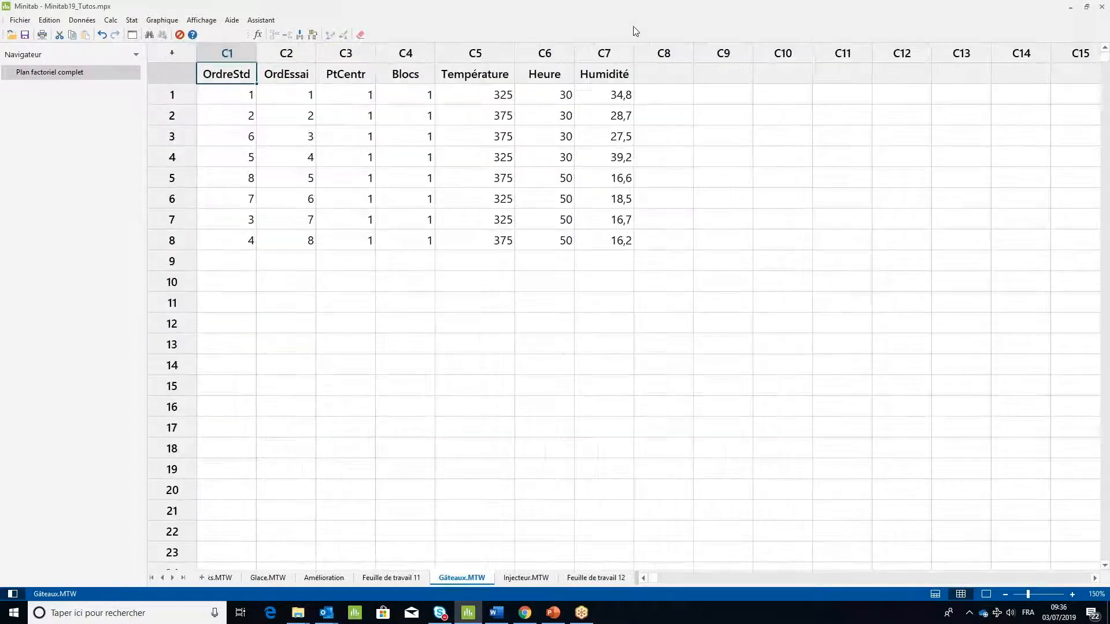
left_click(604, 54)
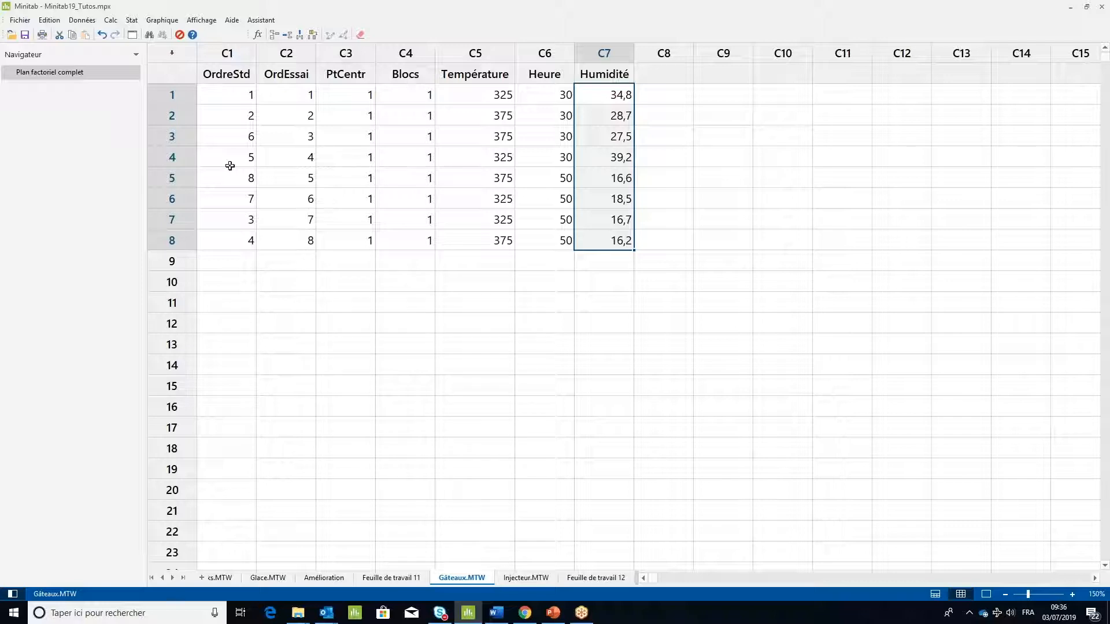
Set up a factorial design analysis with Humidité as the response and model terms up to order 2.
left_click(131, 21)
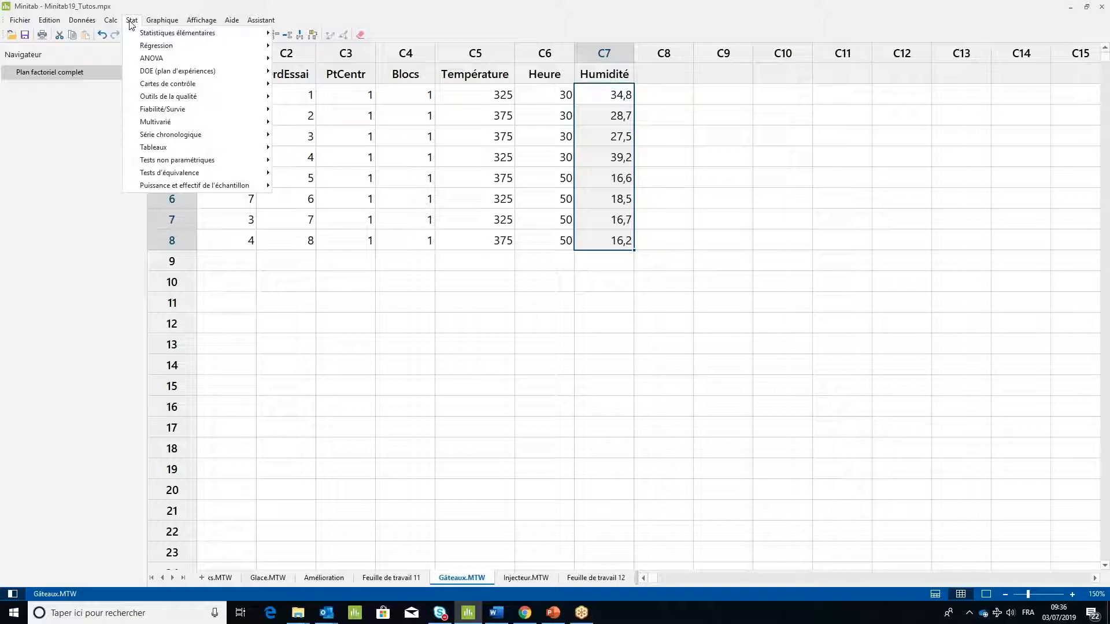
mouse_move(149, 72)
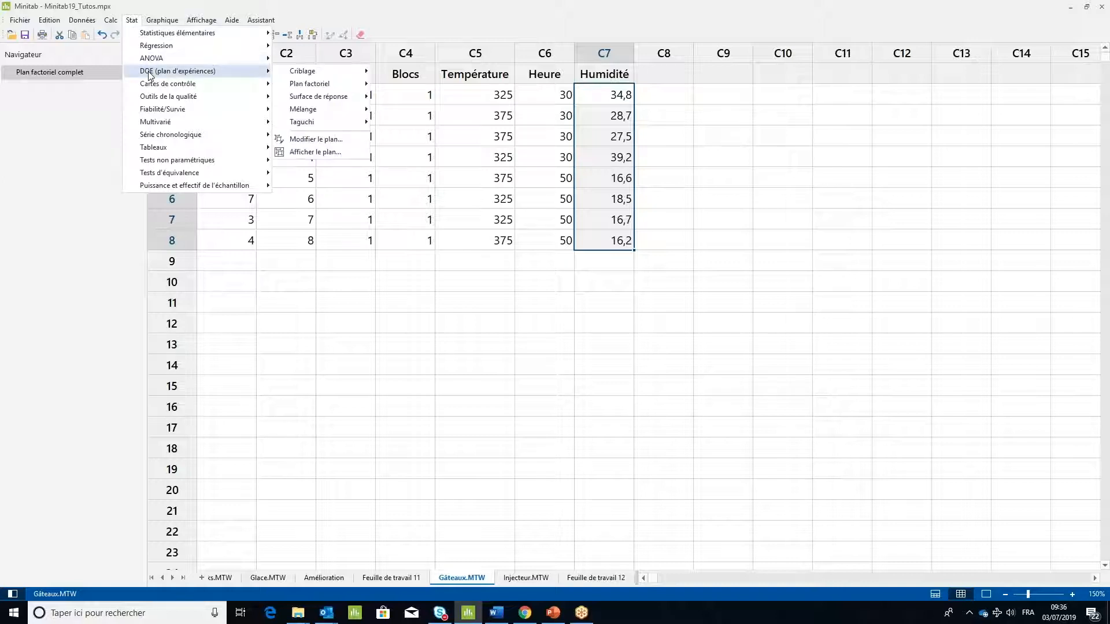
mouse_move(327, 87)
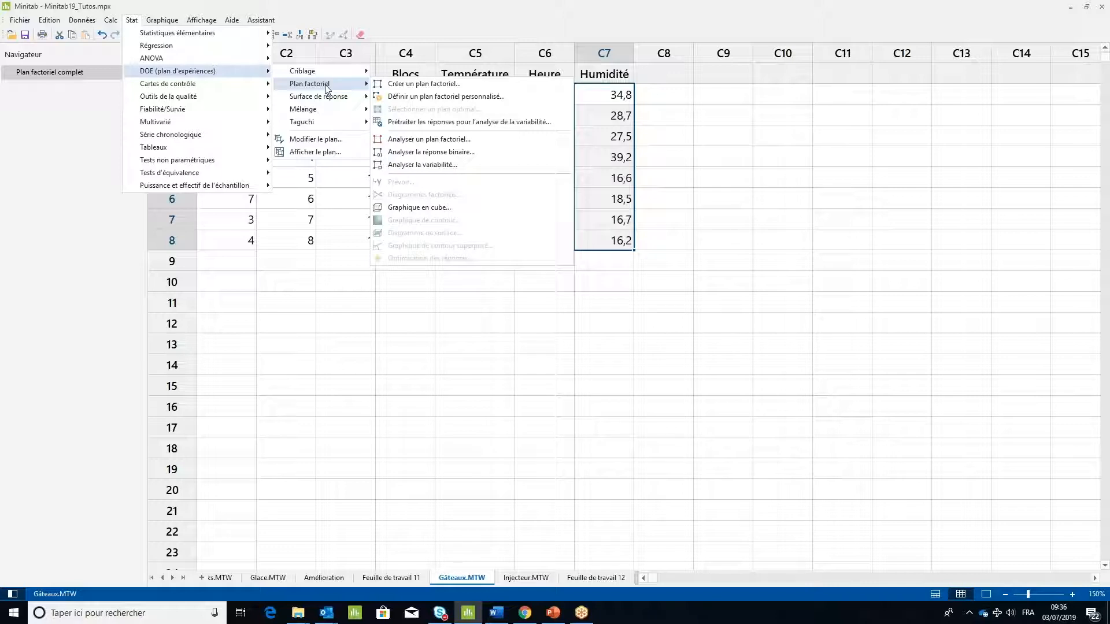
left_click(425, 141)
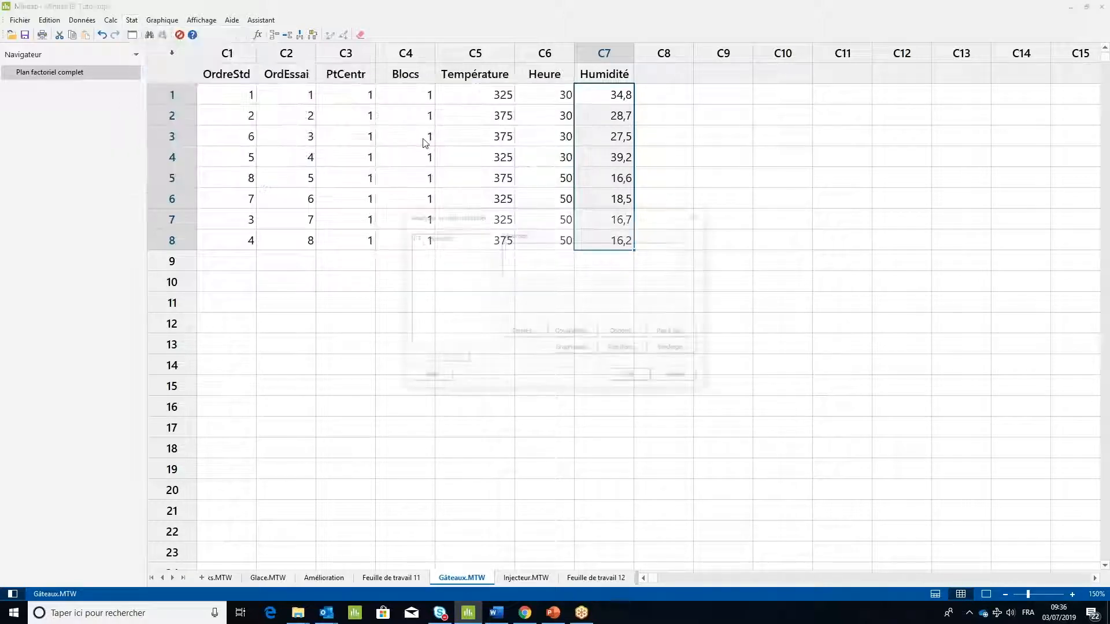
double_click(456, 238)
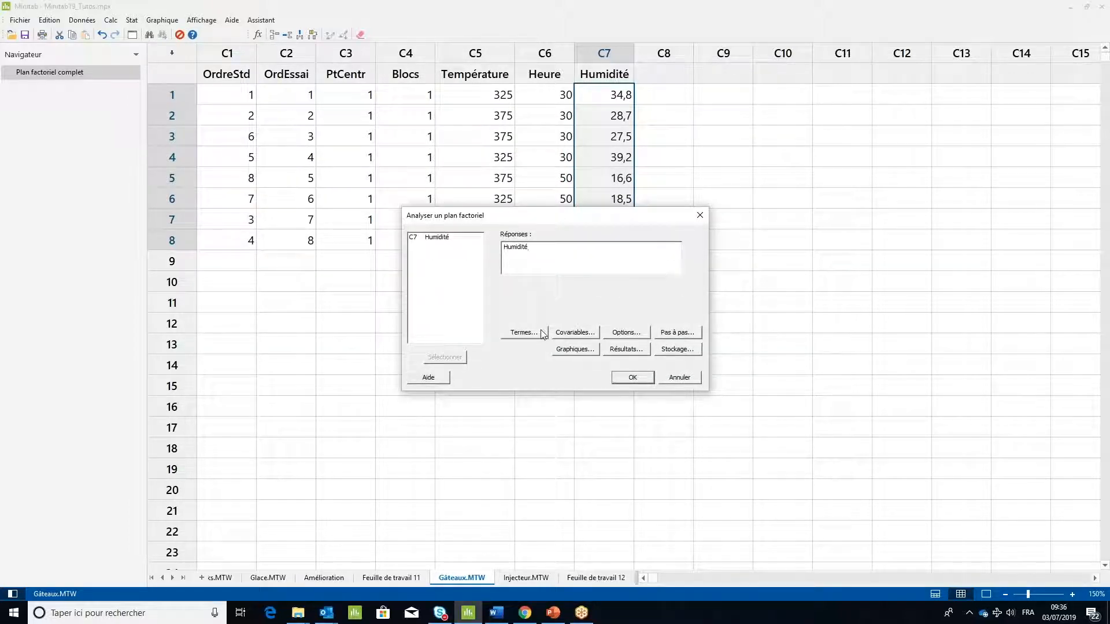
left_click(524, 333)
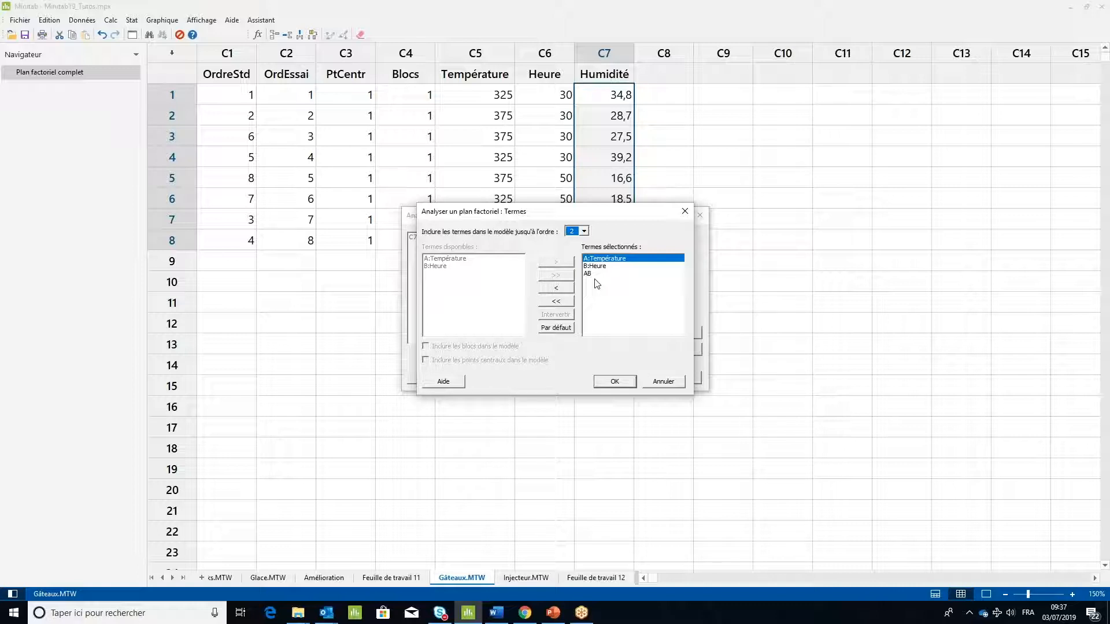
left_click(614, 381)
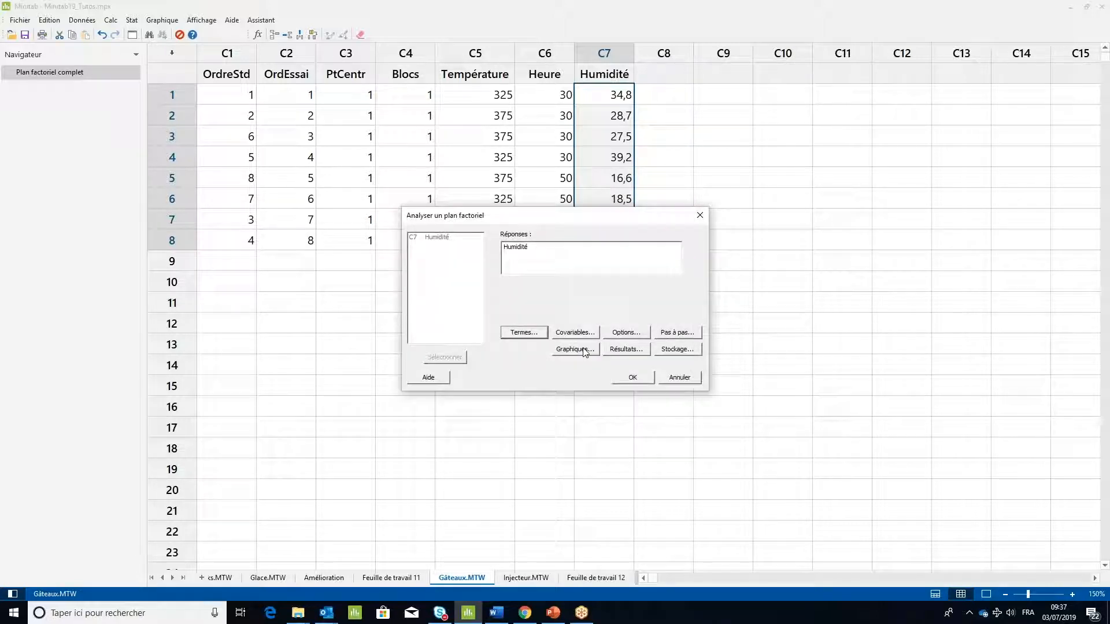
Keep the Pareto effects chart limited to the model terms and run the factorial analysis.
left_click(584, 350)
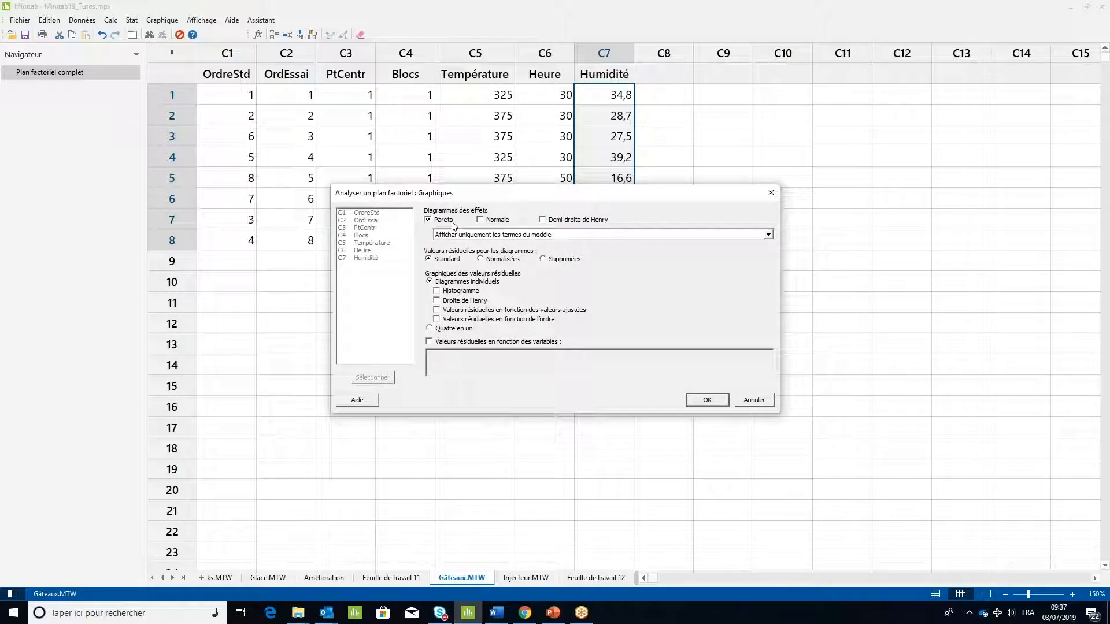
left_click(707, 400)
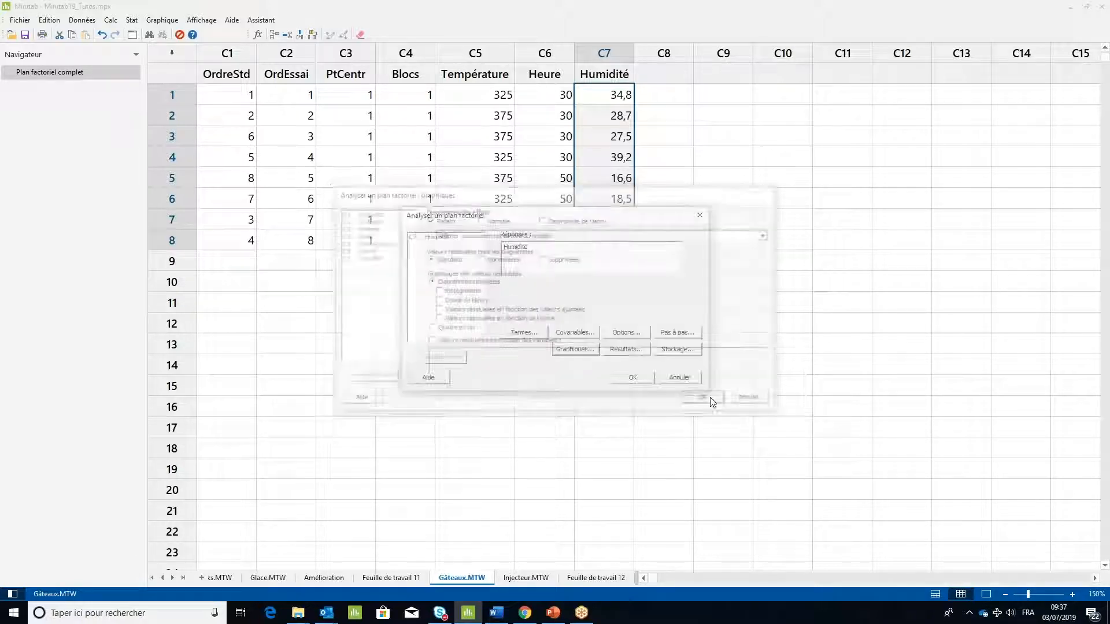
left_click(645, 377)
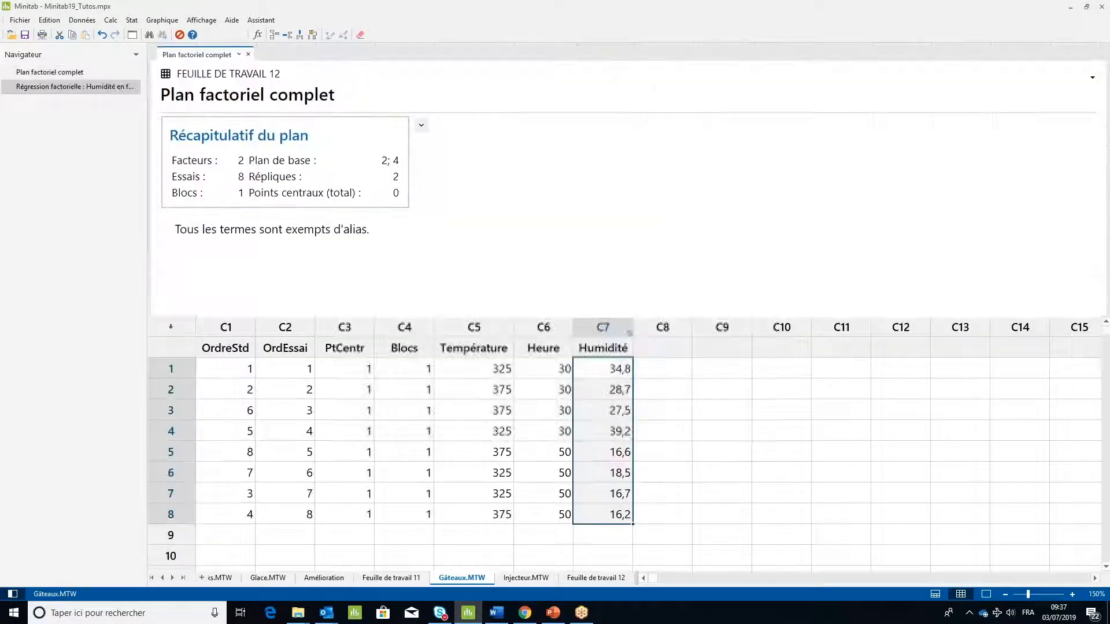
Show only the regression output and examine the Pareto chart and the p-values in the coded coefficients table.
left_click(986, 595)
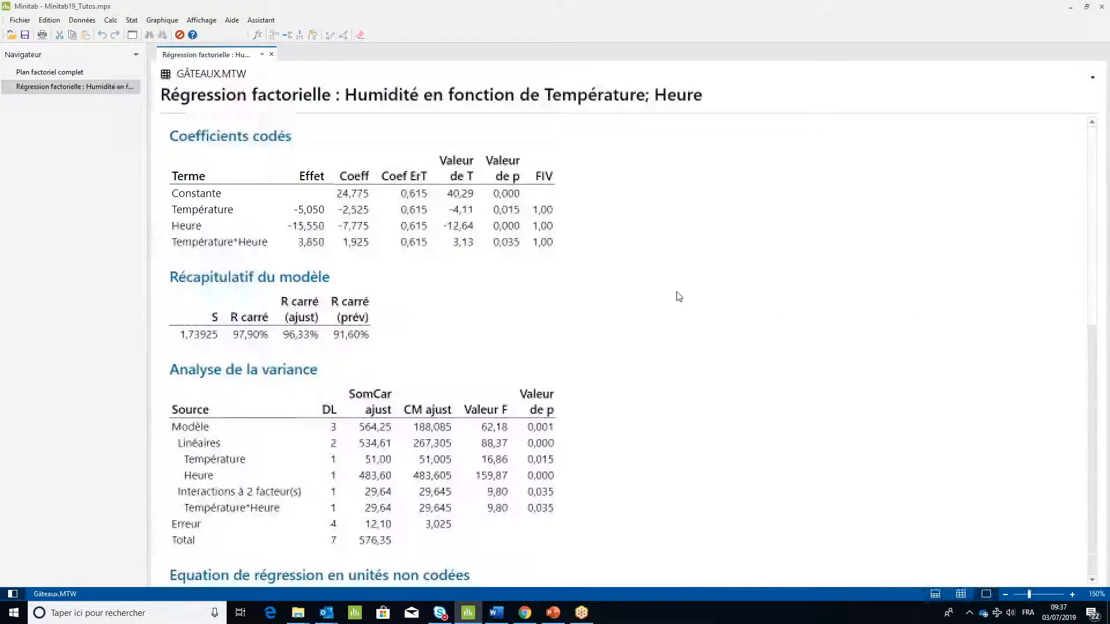
scroll(657, 285, "down", 10)
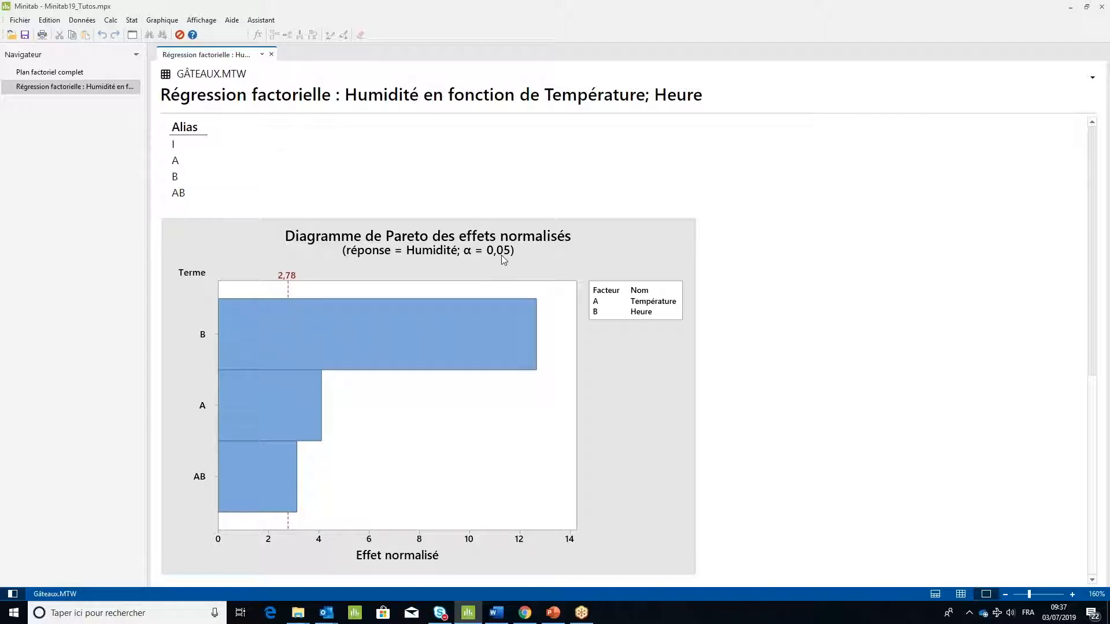
scroll(487, 242, "up", 5)
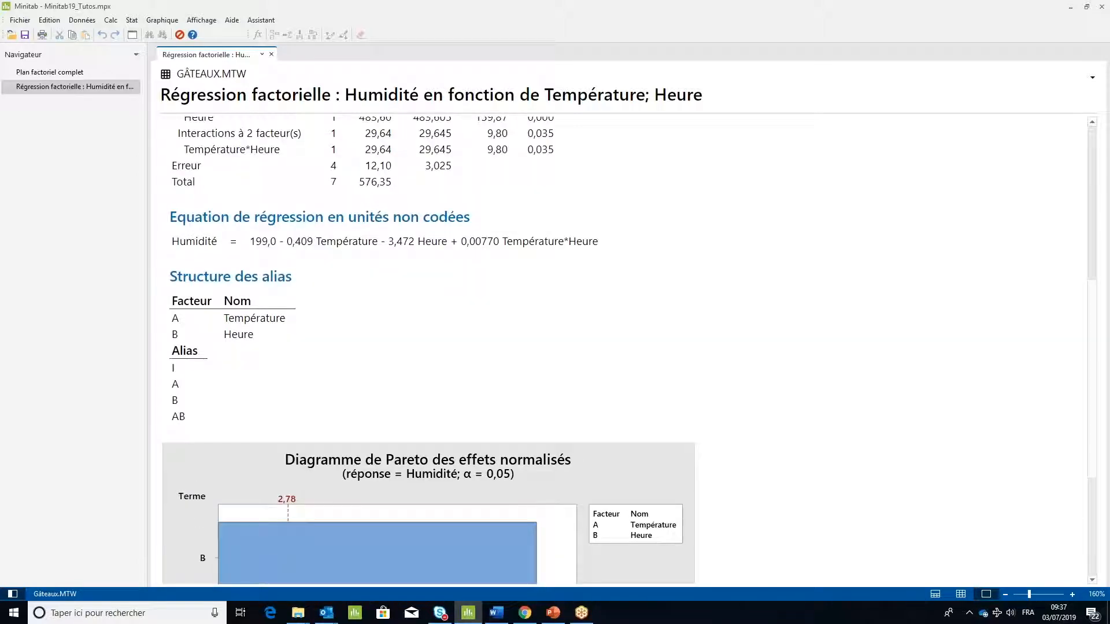
scroll(503, 237, "up", 5)
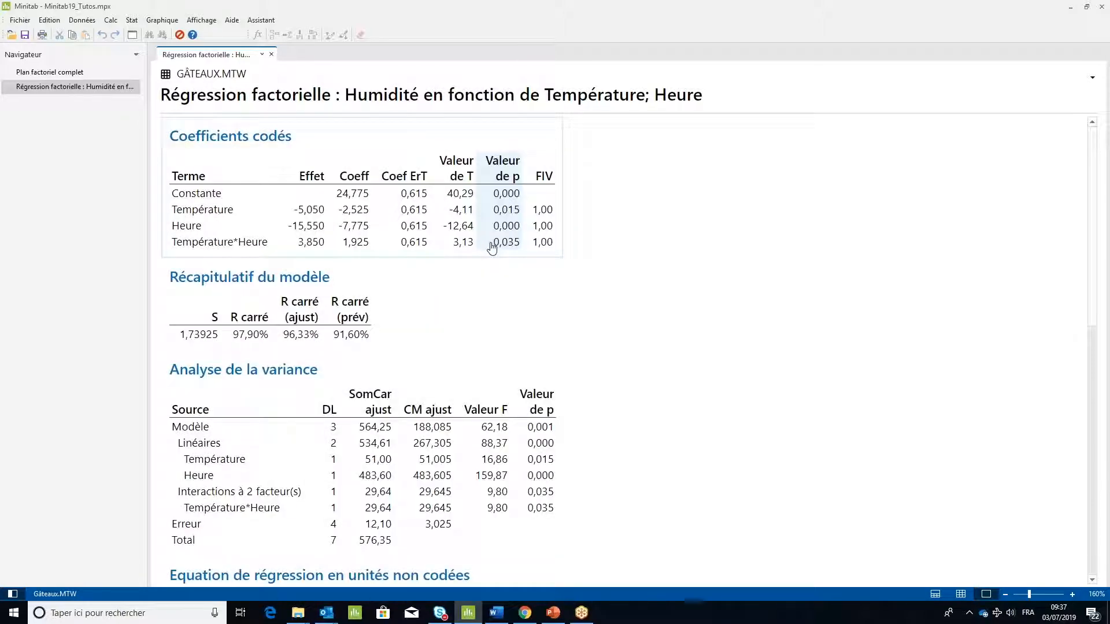
left_click(507, 217)
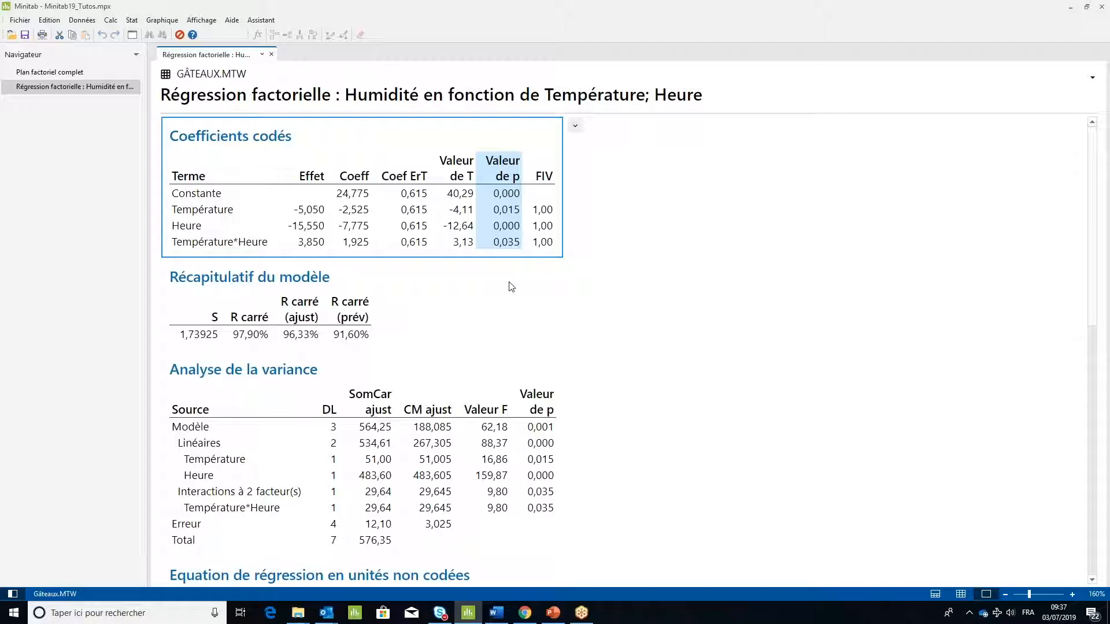
Examine the adjusted R-squared in the model summary, the analysis of variance table and the regression equation in uncoded units.
left_click(534, 428)
left_click(263, 279)
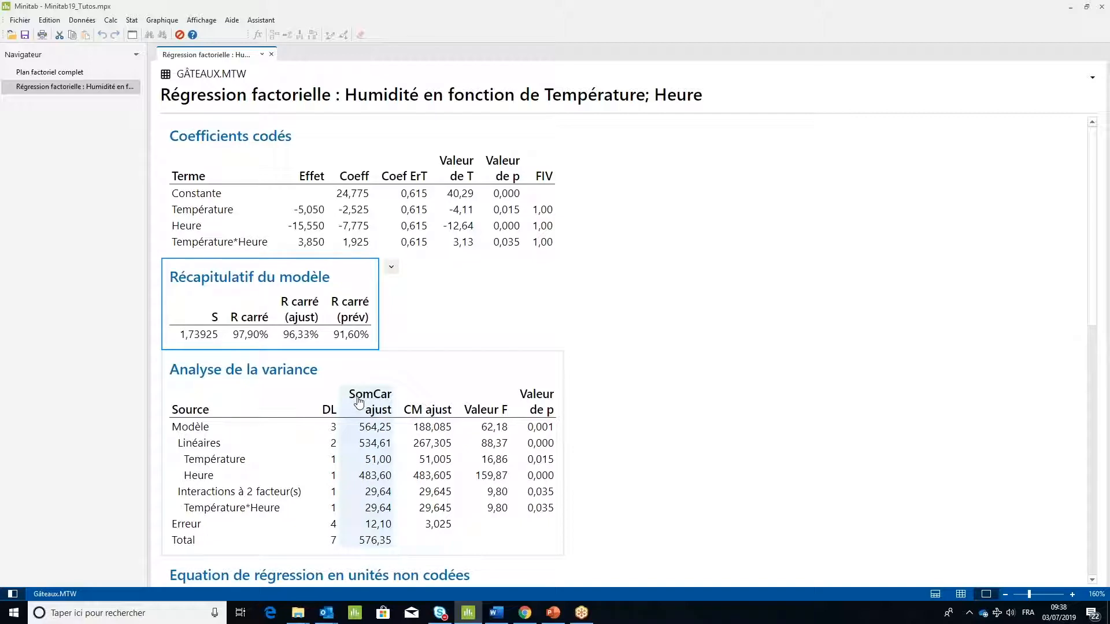
left_click(293, 335)
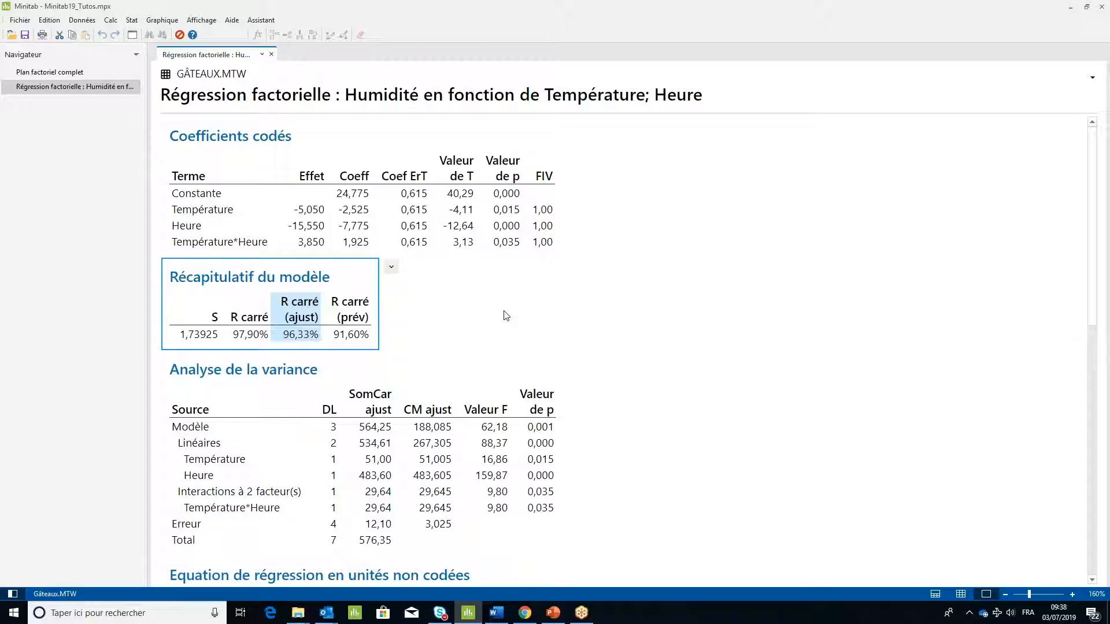
scroll(506, 316, "down", 1)
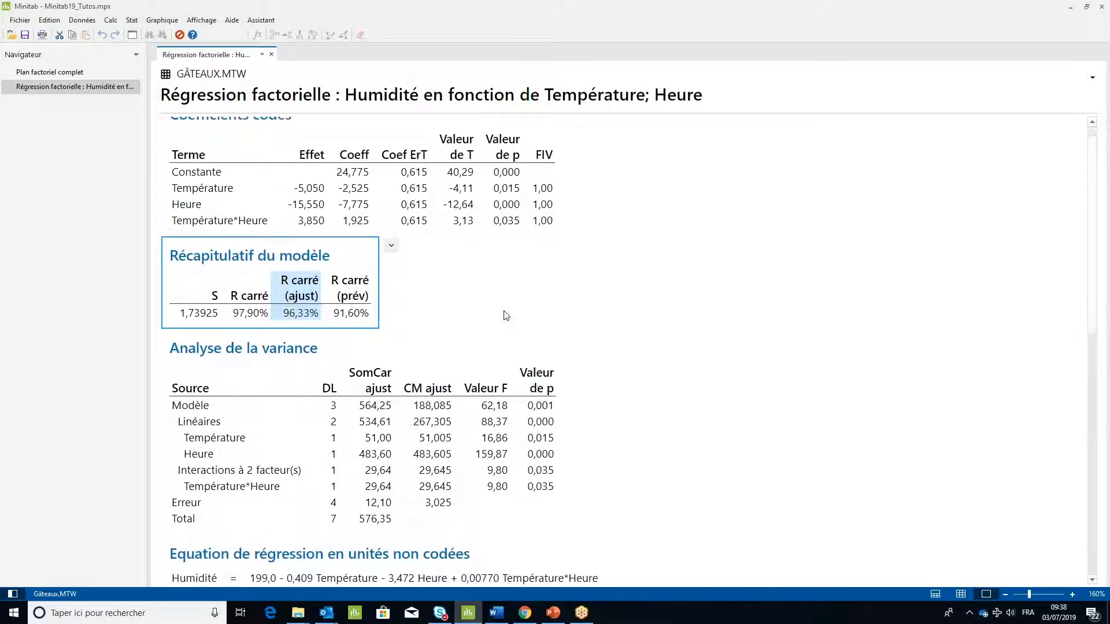
scroll(505, 316, "down", 5)
scroll(506, 316, "up", 3)
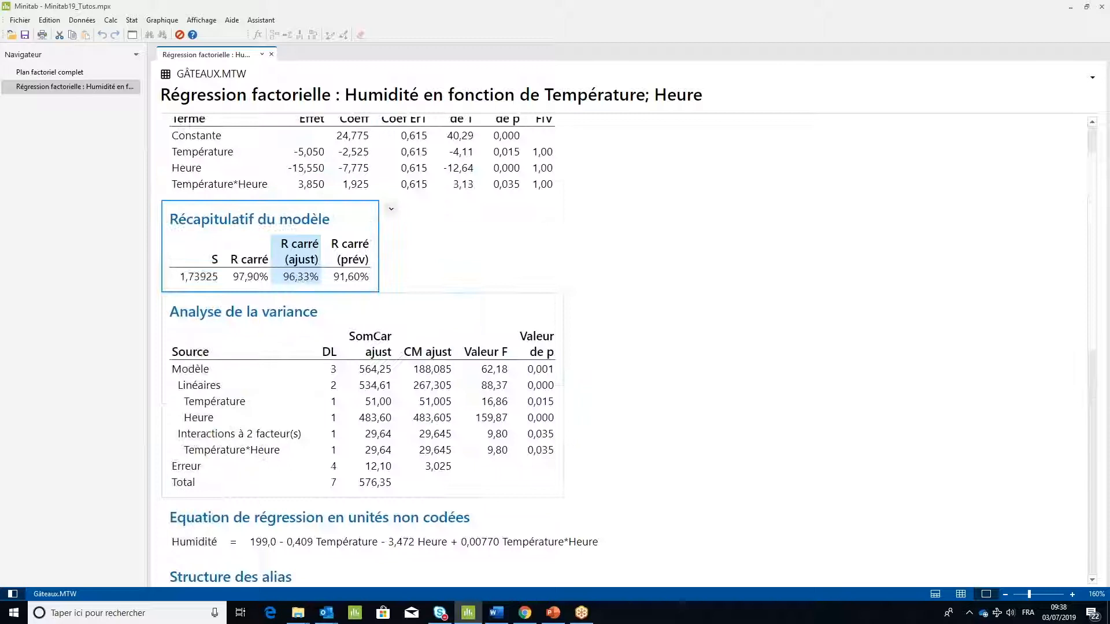
scroll(578, 411, "down", 5)
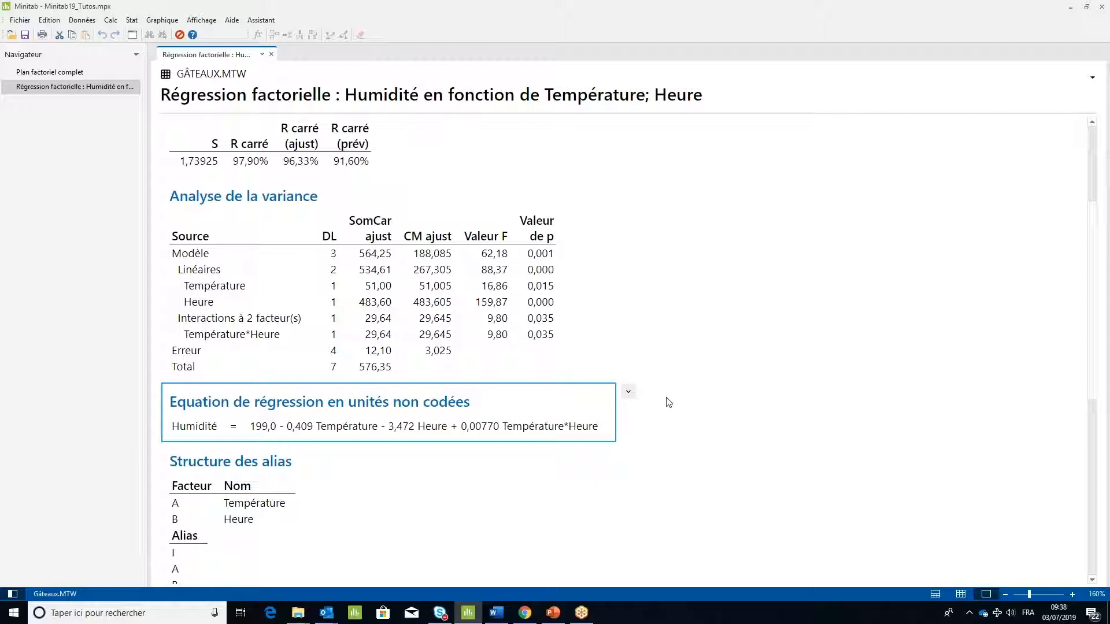
Rerun the factorial design analysis for Humidité with four-in-one residual plots and view the plots at the end of the output.
left_click(132, 19)
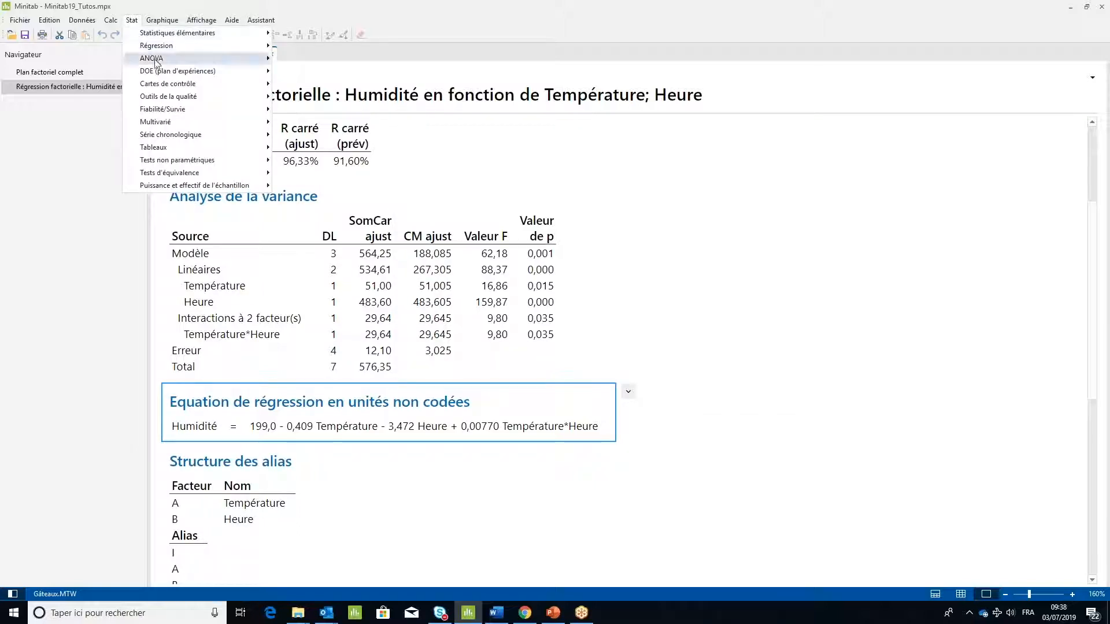
mouse_move(254, 71)
mouse_move(343, 87)
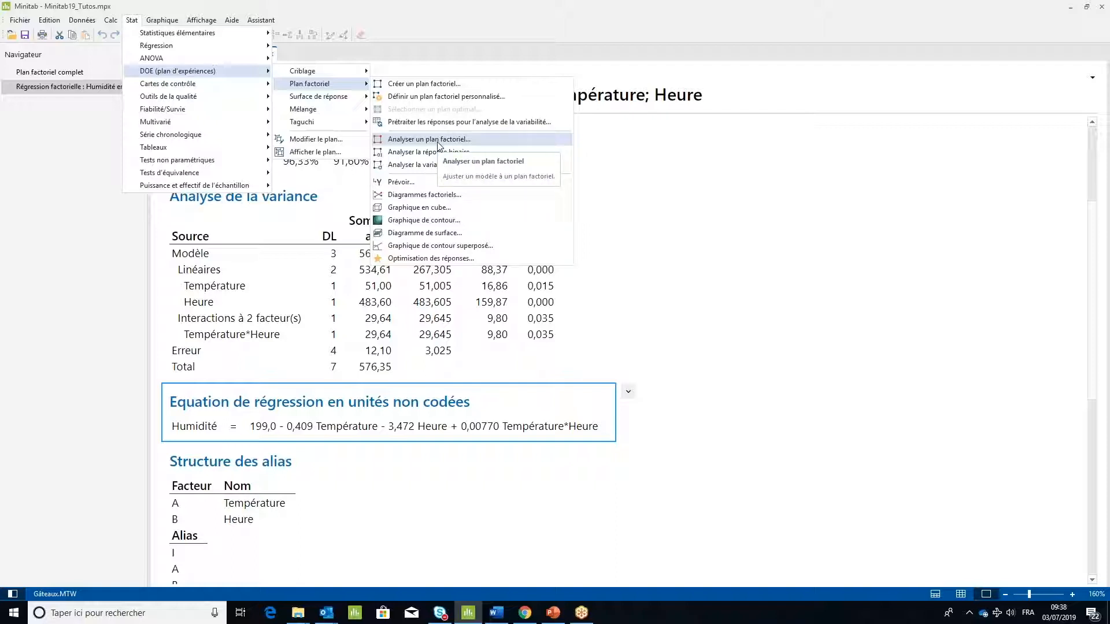
left_click(438, 142)
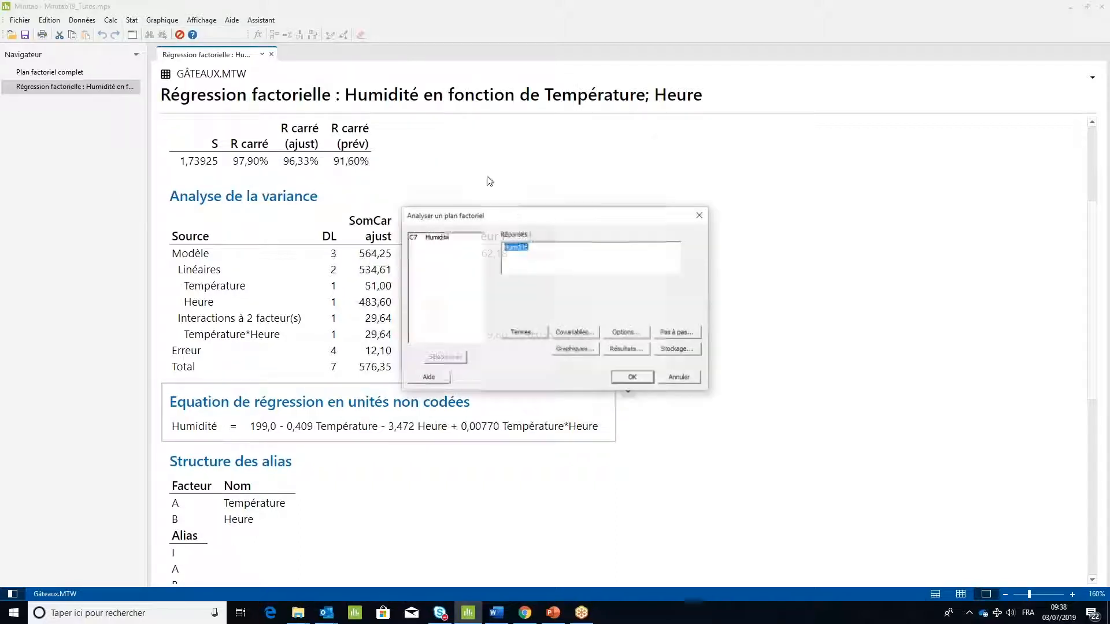
left_click(554, 350)
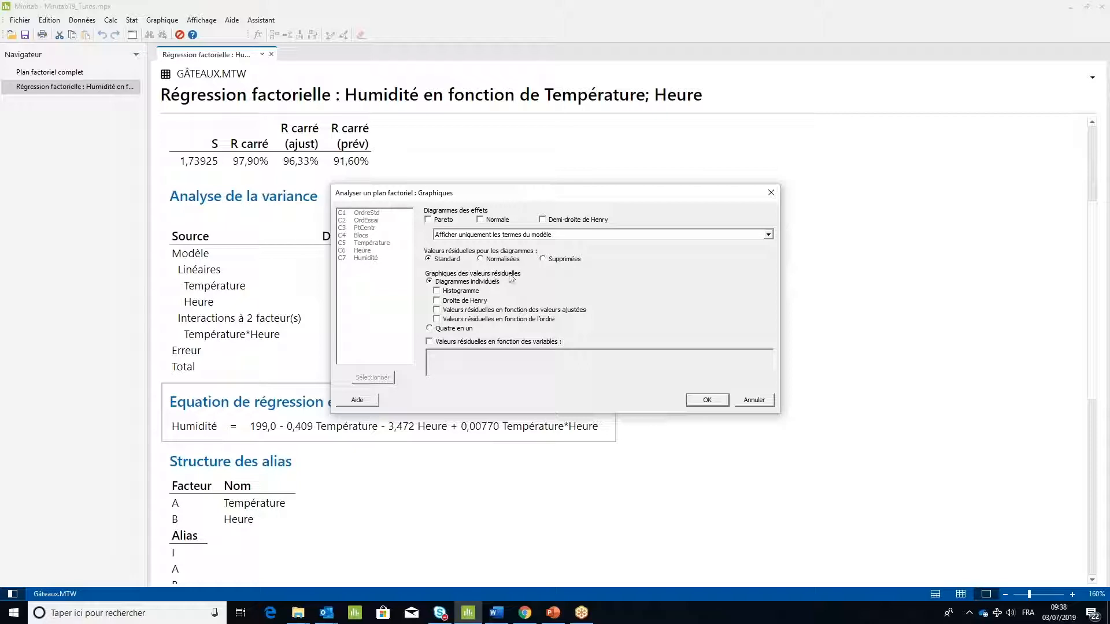
left_click(456, 329)
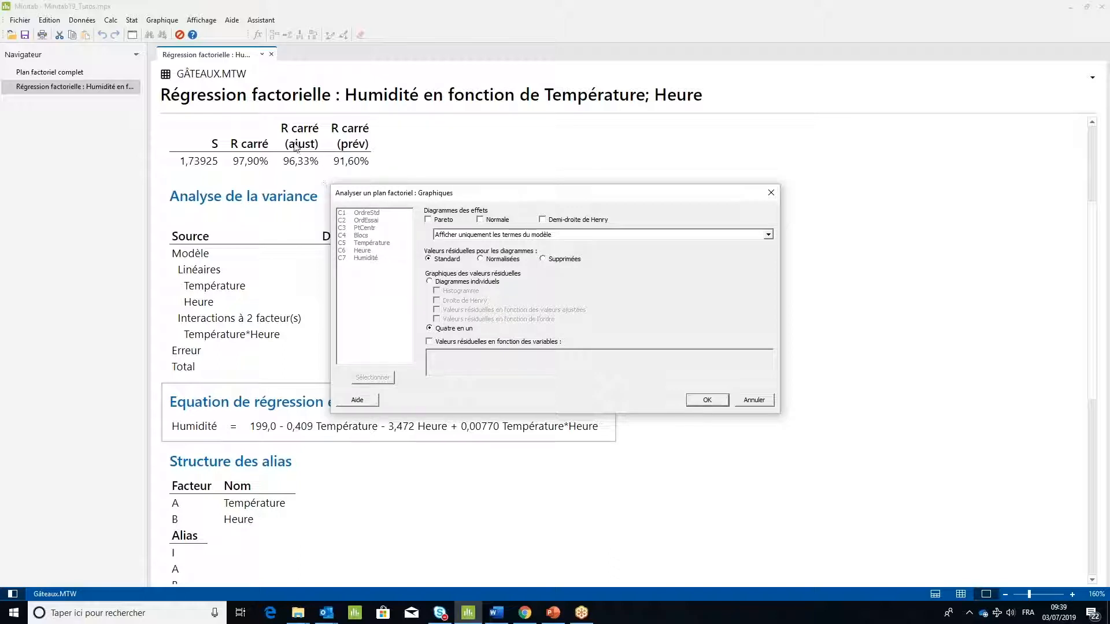
left_click(704, 403)
left_click(708, 402)
left_click(631, 374)
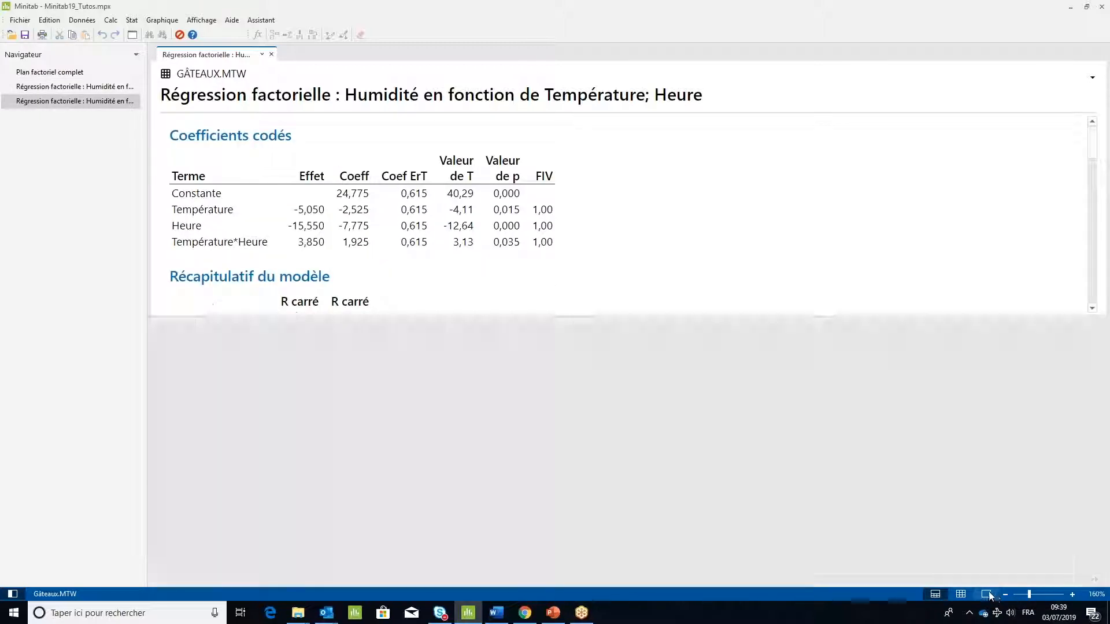
scroll(713, 377, "down", 12)
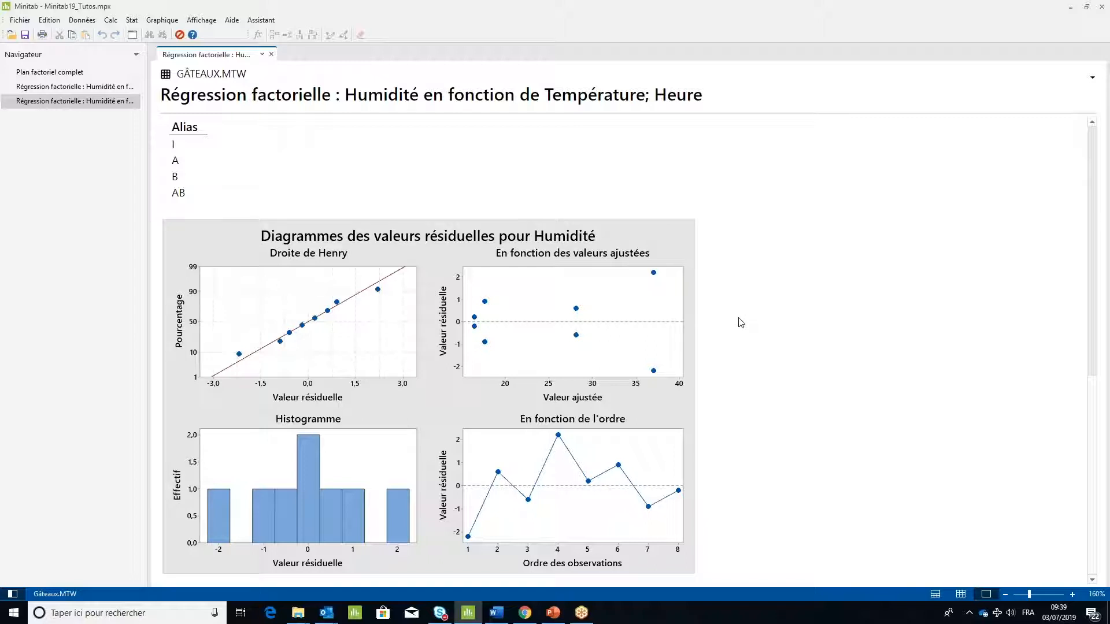
Generate factorial plots for Humidité with Température and Heure, including the main effects plot and the interaction plot with the lower-left matrix.
left_click(132, 27)
mouse_move(174, 71)
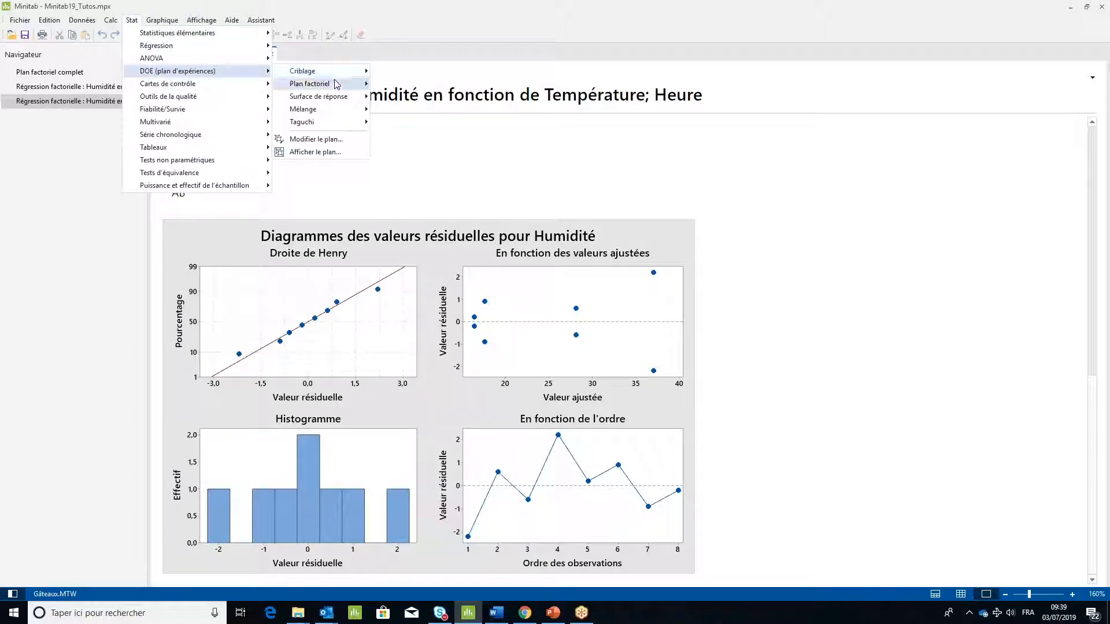
mouse_move(324, 83)
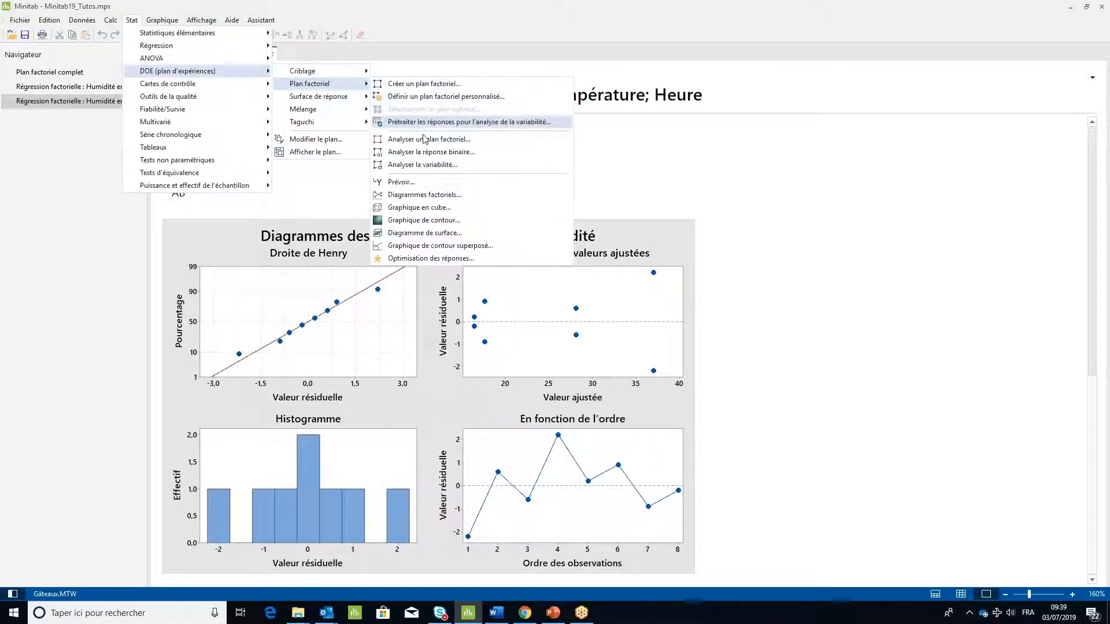
left_click(444, 195)
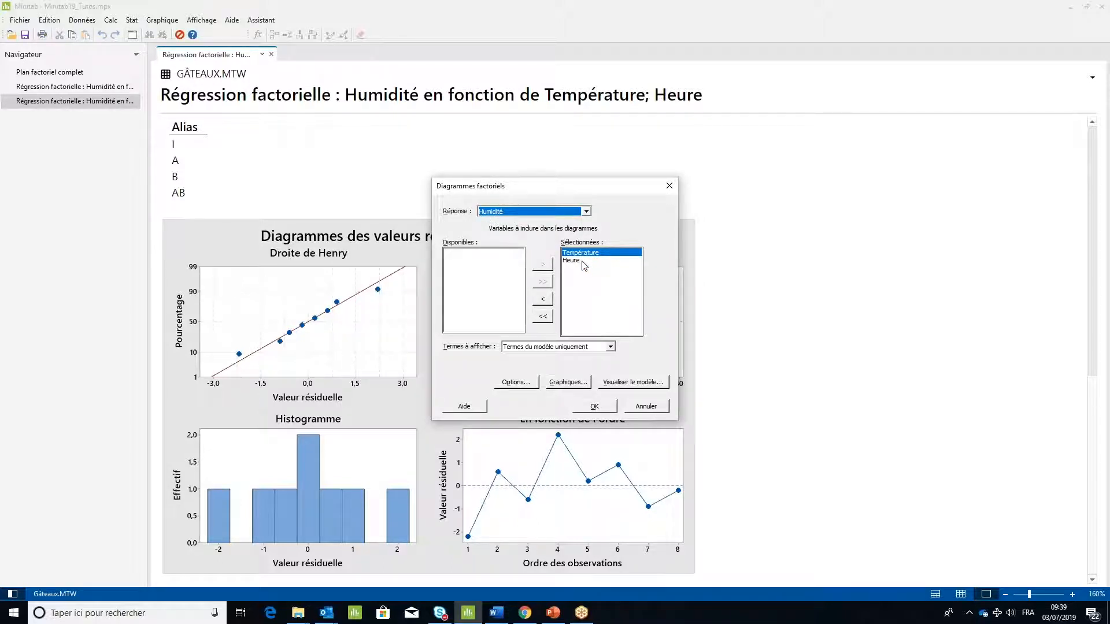
left_click(566, 383)
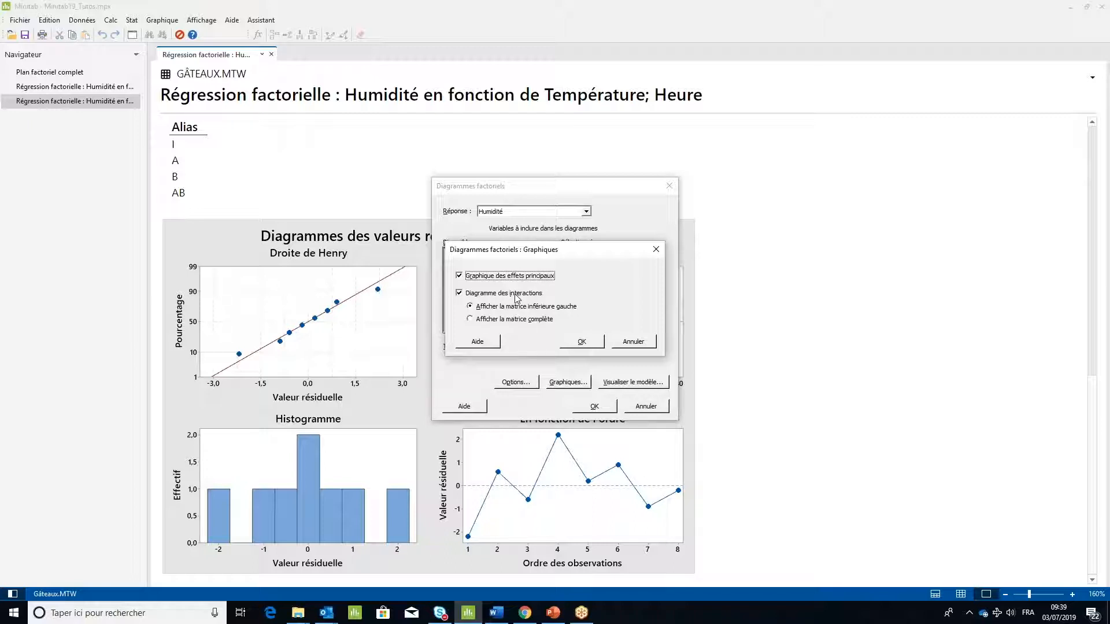
left_click(574, 343)
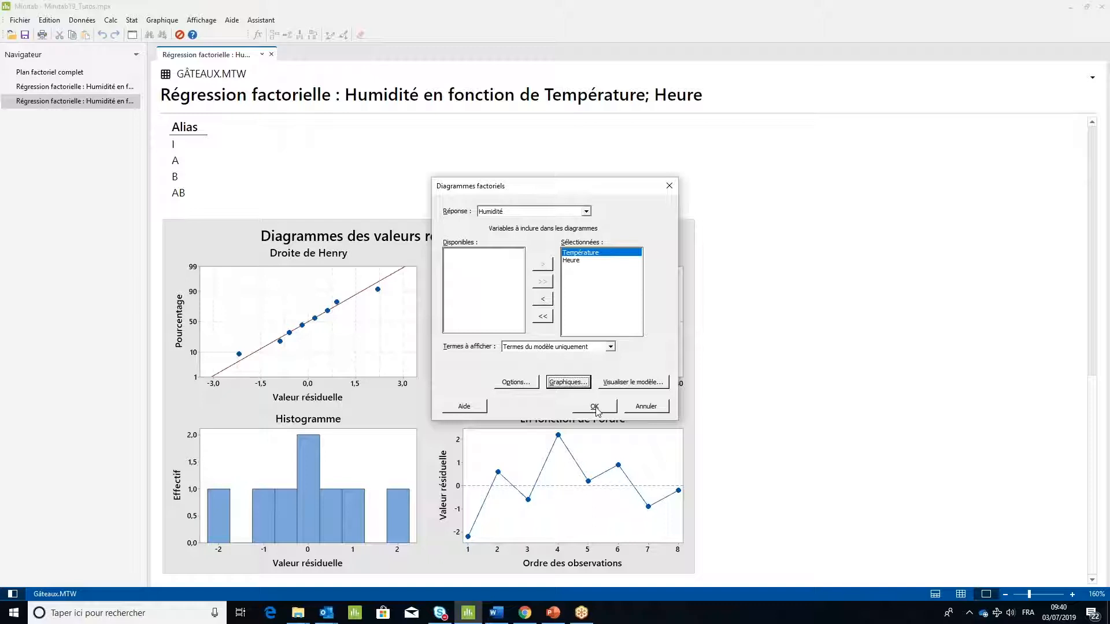
left_click(595, 406)
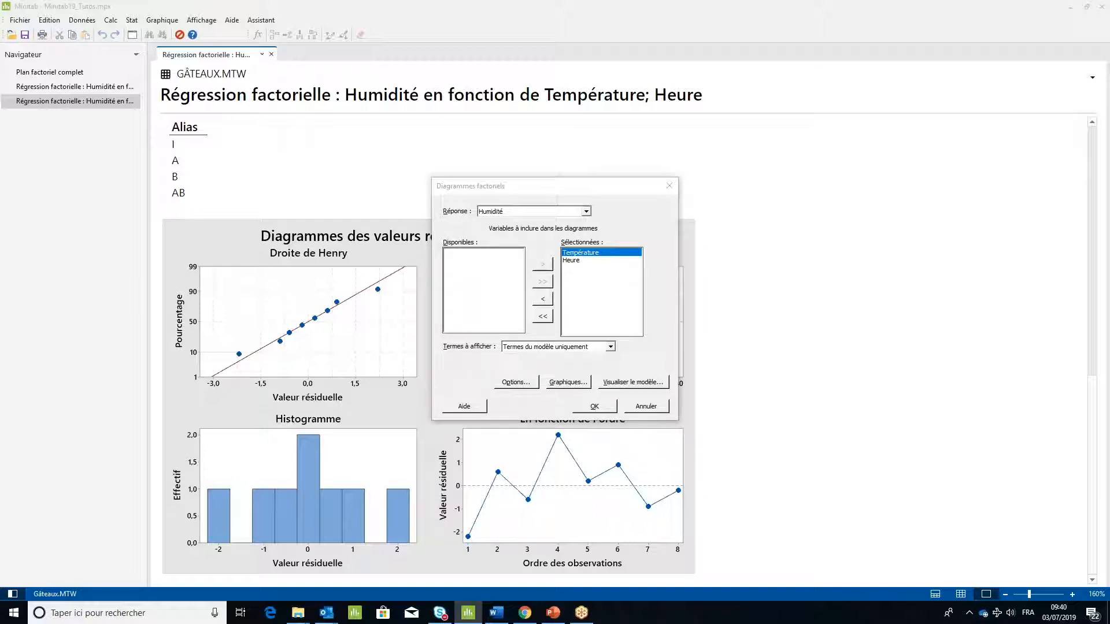